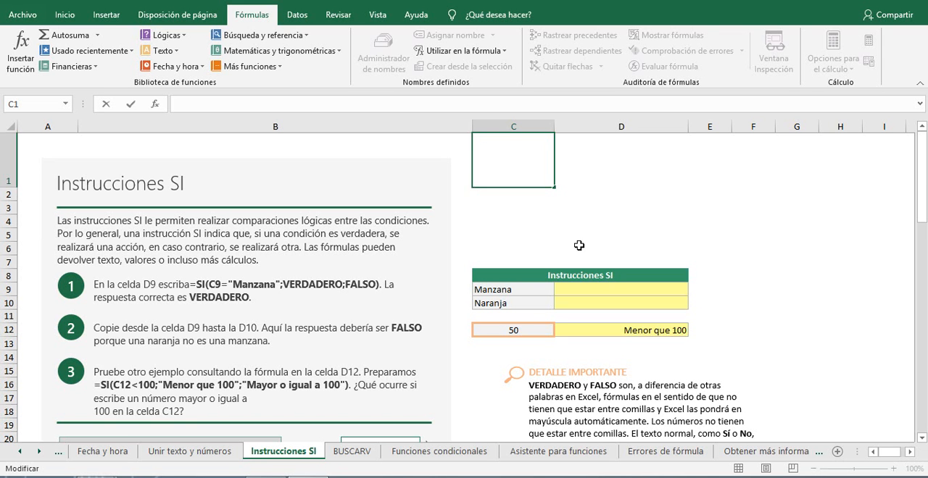
Step: Start an SI formula in cell D9 with the logical test C9="Manzana"
scroll(574, 235, down, 2)
scroll(573, 243, up, 2)
click(584, 291)
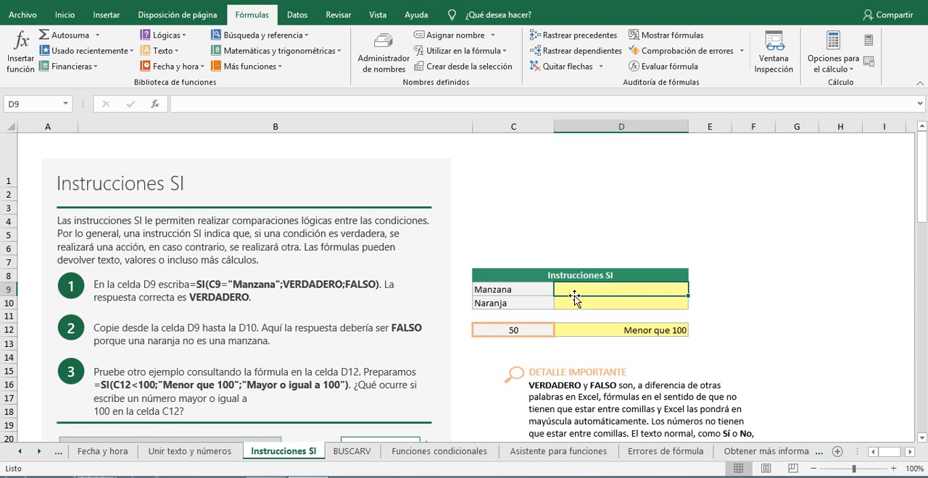
text(=)
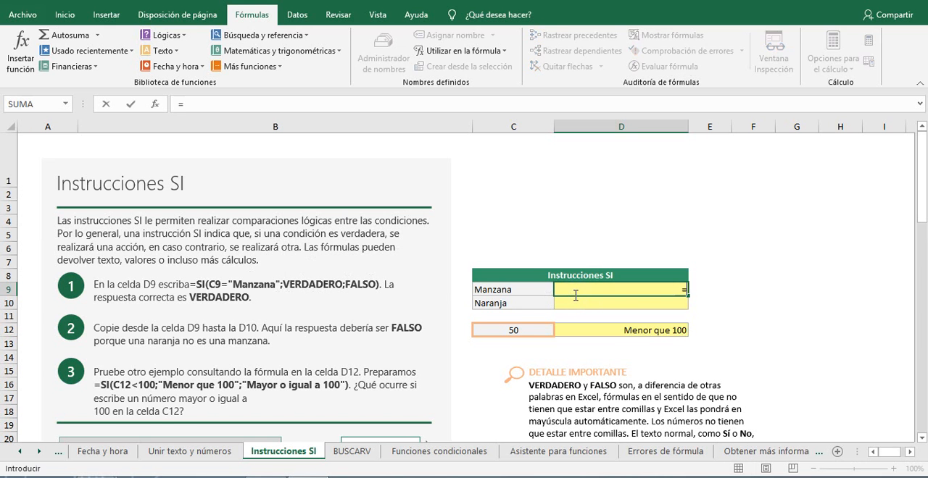
text(si()
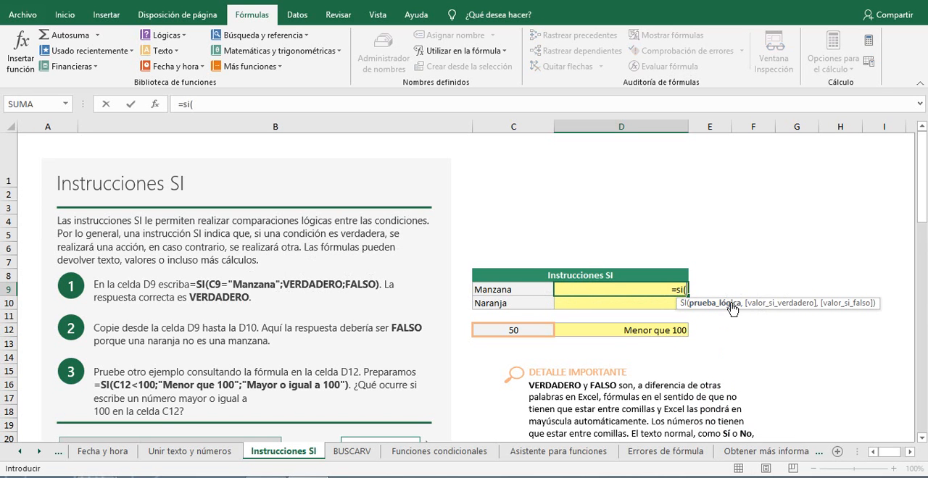
click(504, 290)
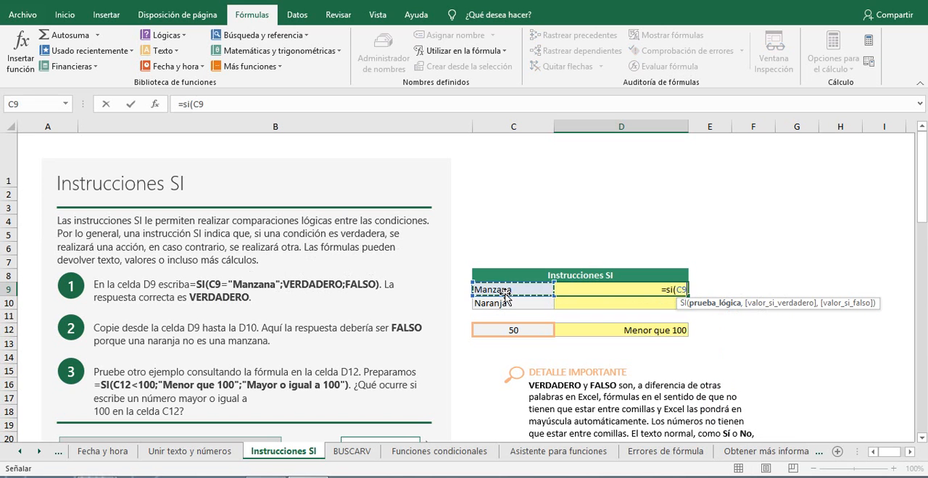
text(=)
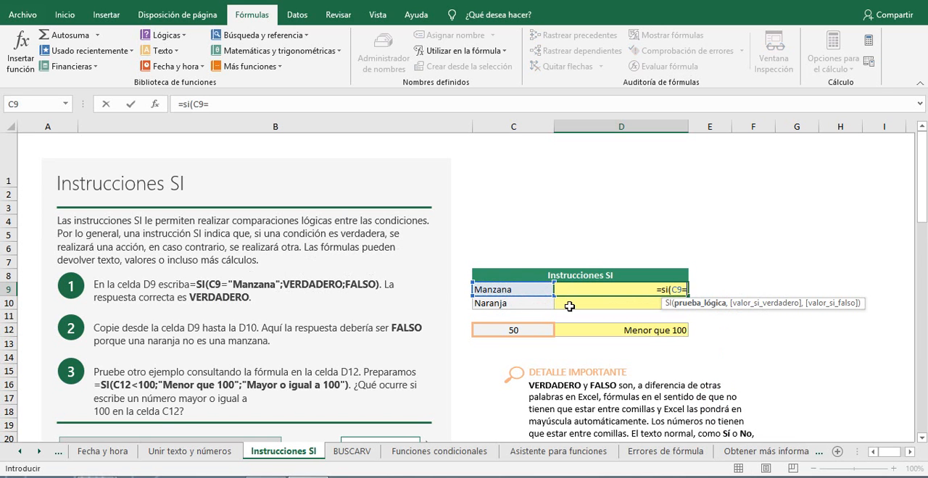
text(")
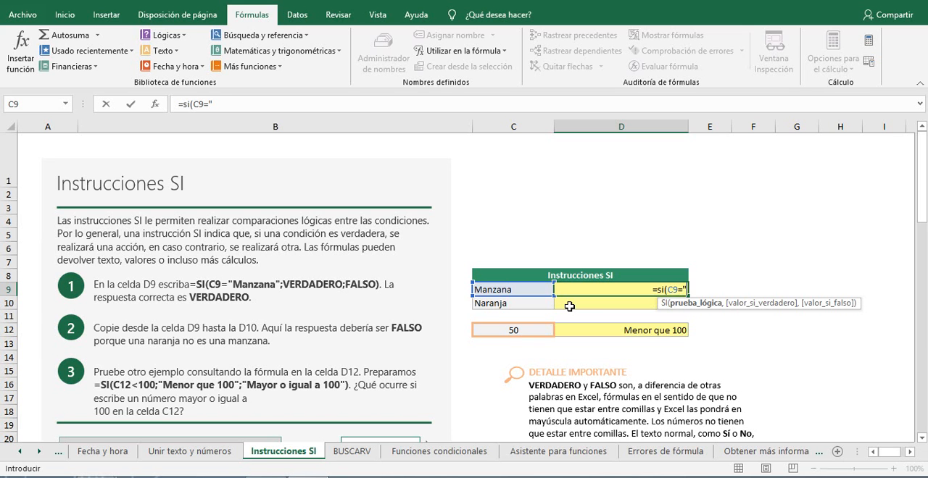
text(Manzana)
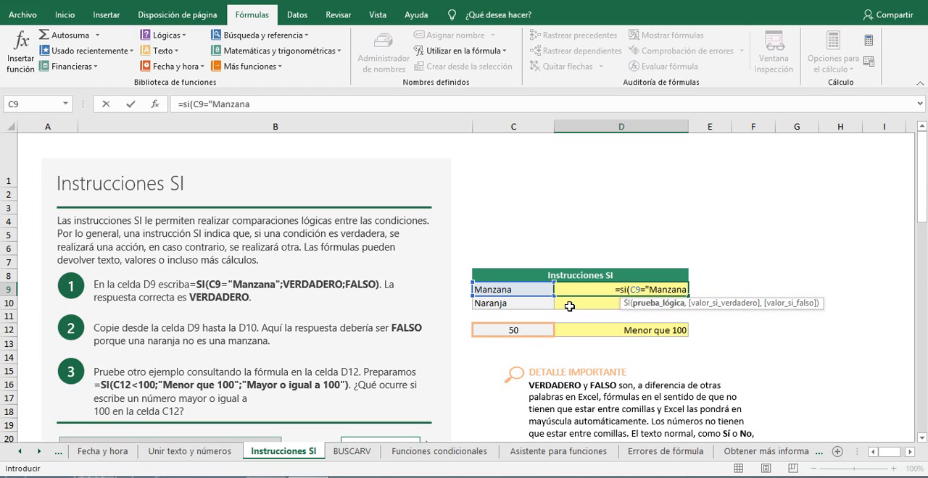
text(")
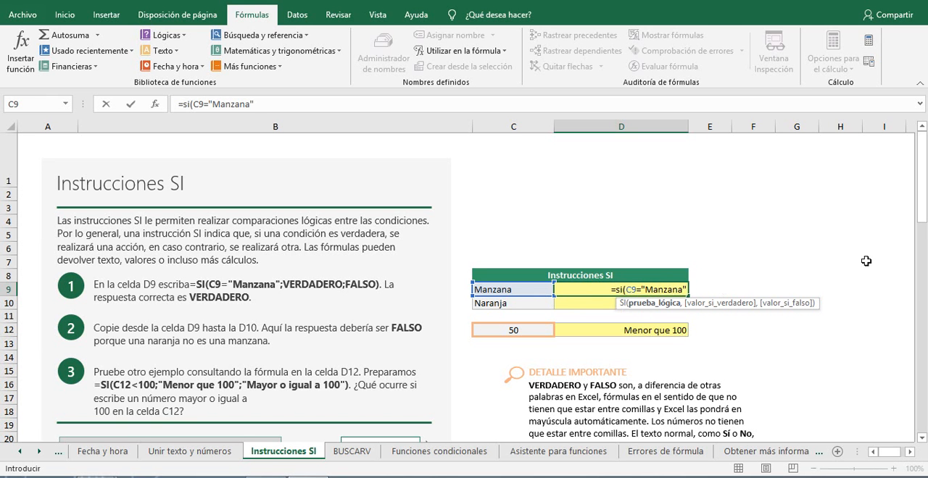
Step: Complete the D9 formula with verdadero as the value if true and falso as the value if false
text(,)
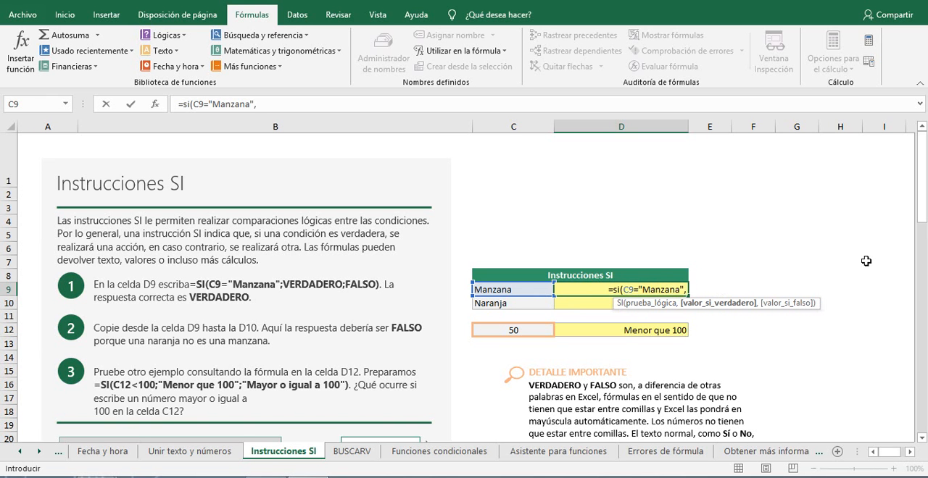
text(ver)
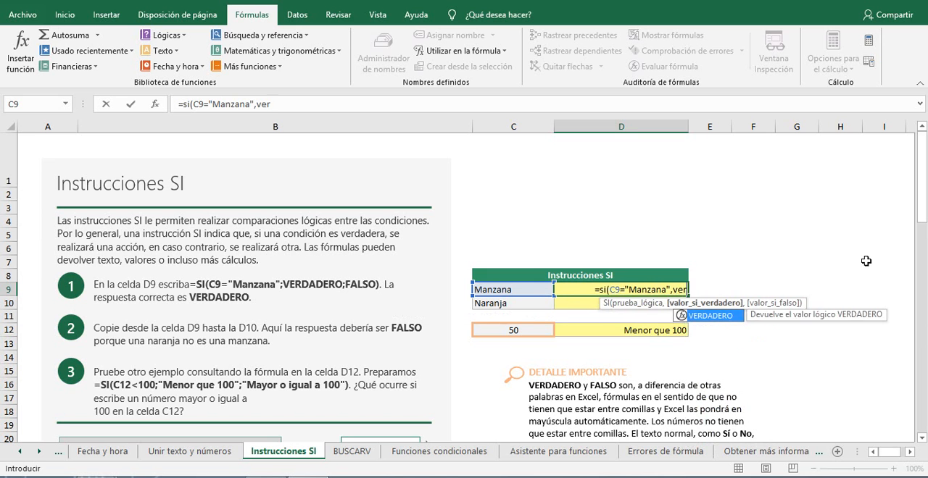
text(dadero)
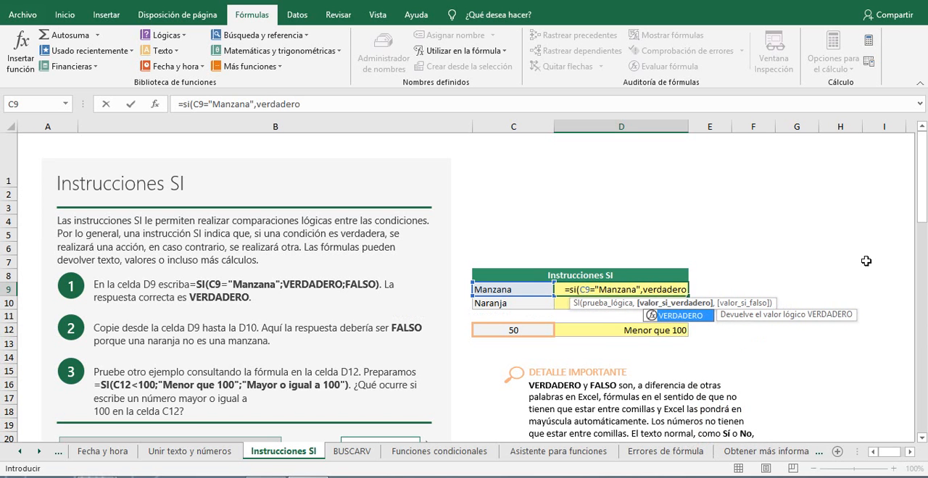
text(,)
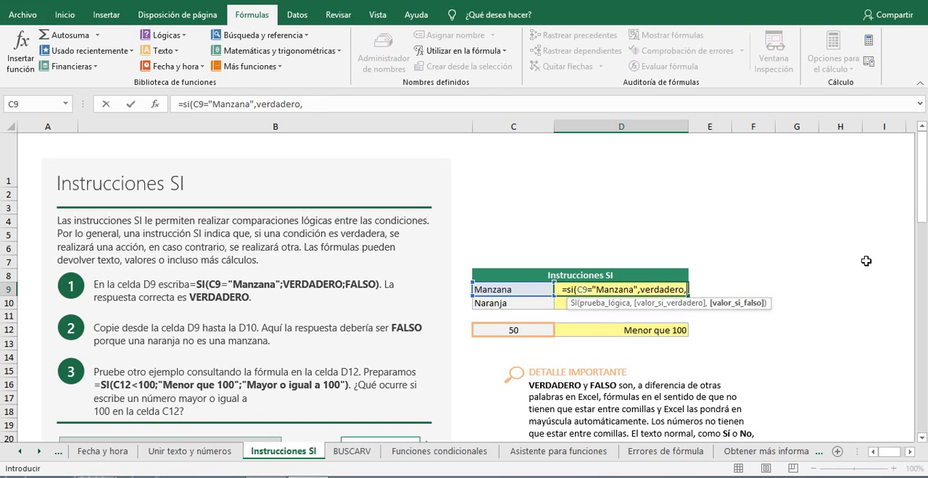
text(falso)
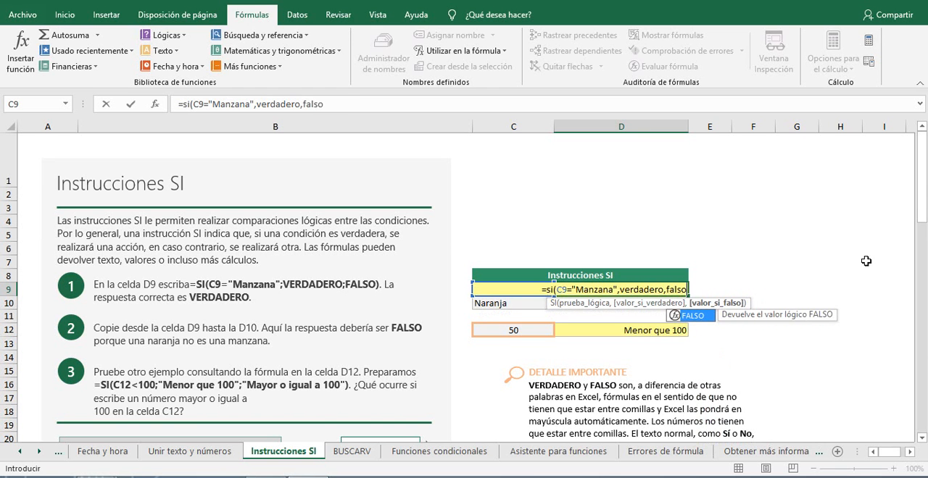
text())
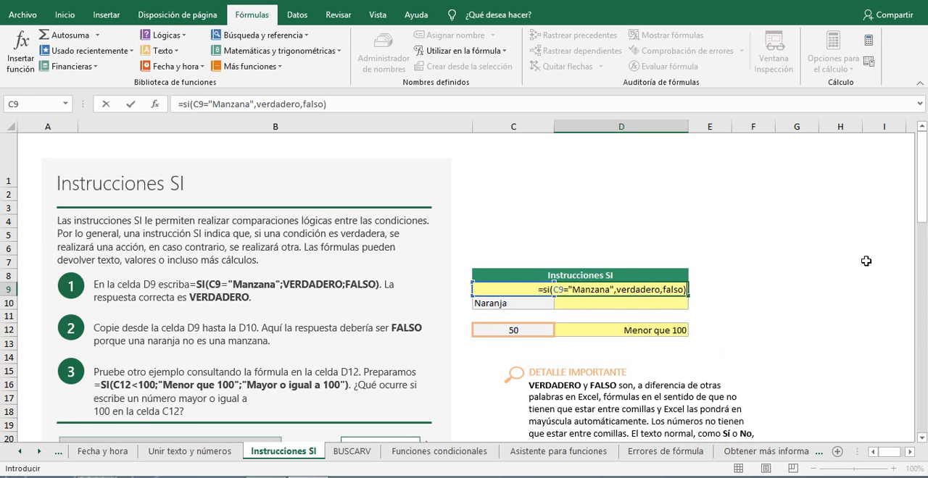
key(Return)
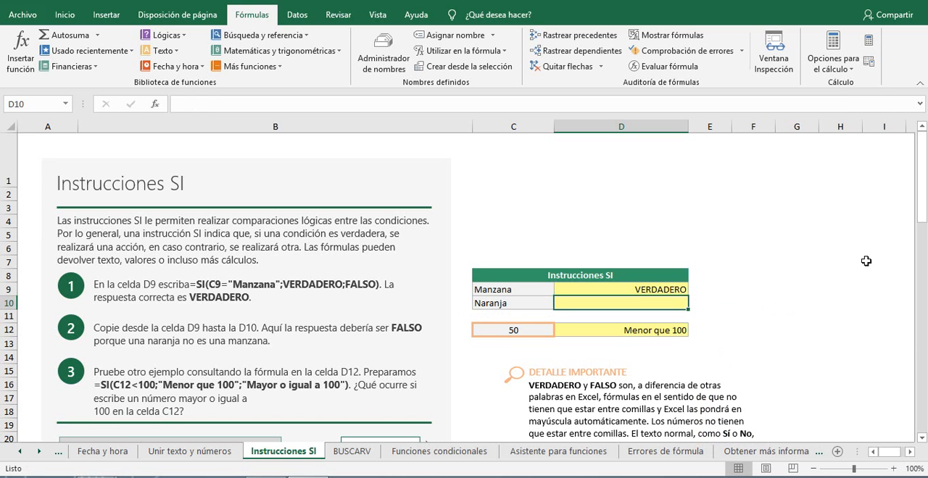
Step: Test the D9 formula by replacing the text in C9 with "pera", and undo that replacement
click(526, 292)
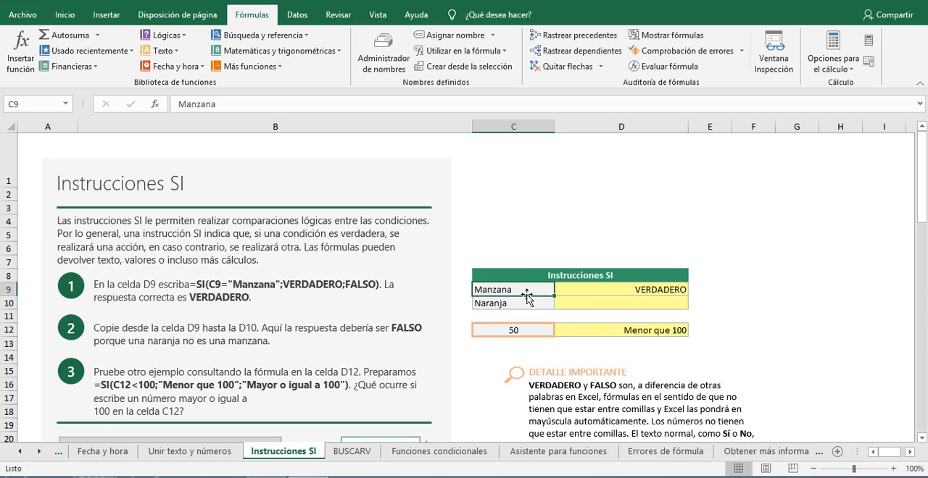
text(pera)
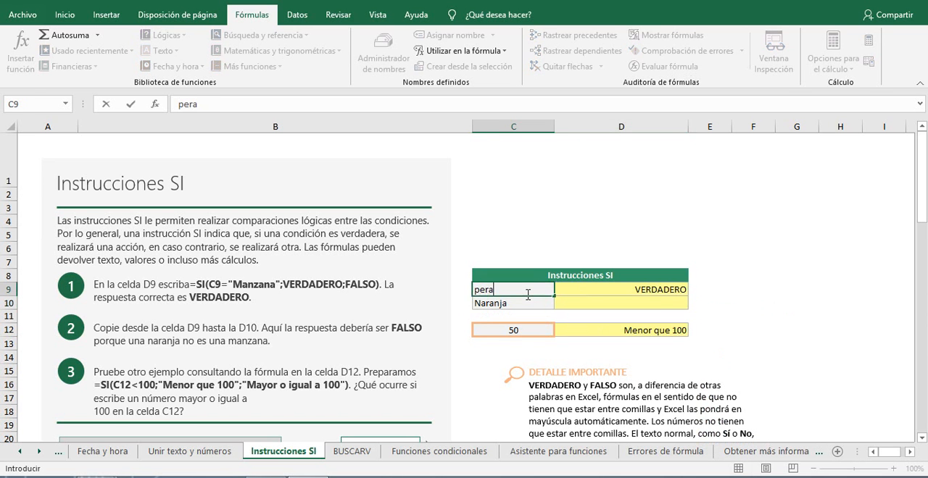
key(Return)
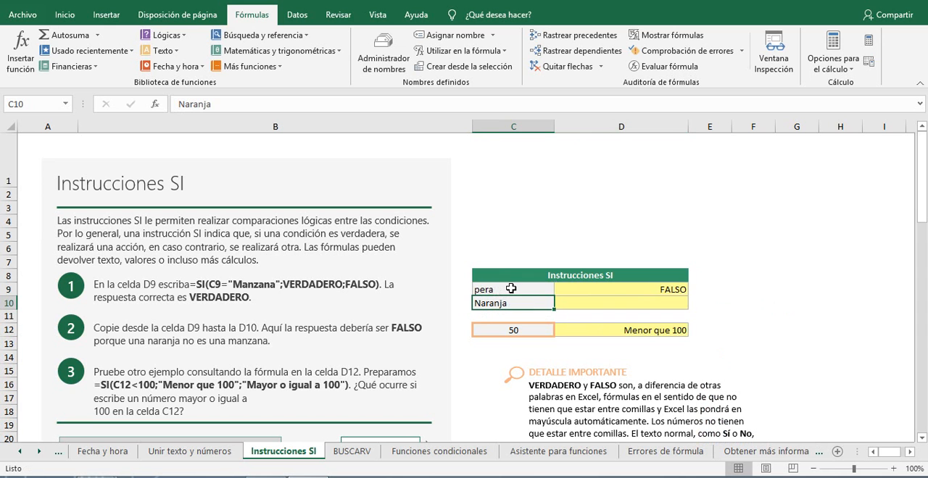
key(ctrl+z)
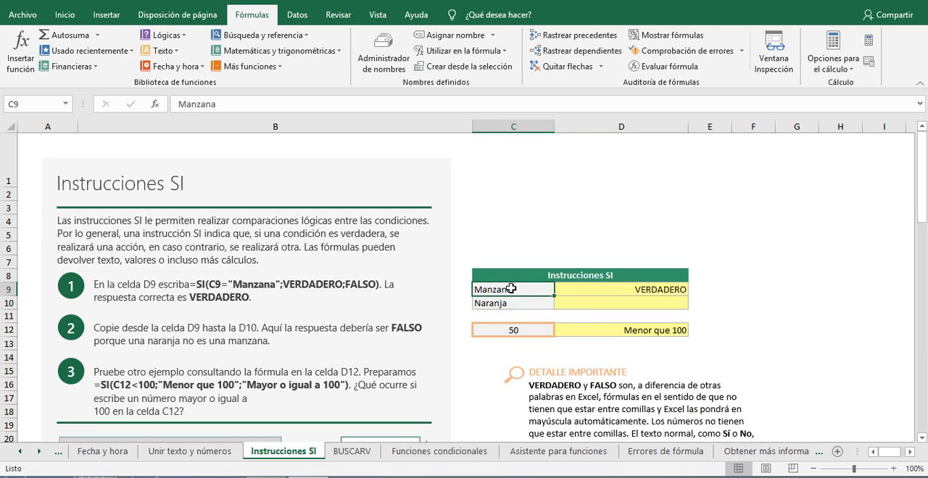
Step: Copy the SI formula from D9 down to D10 and check the copied formula's cell reference
click(665, 290)
drag(688, 296, 689, 309)
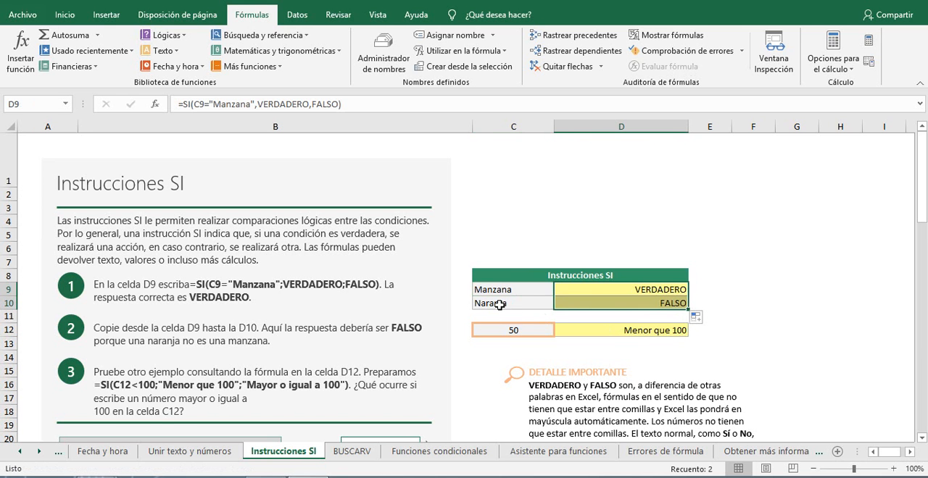
click(575, 303)
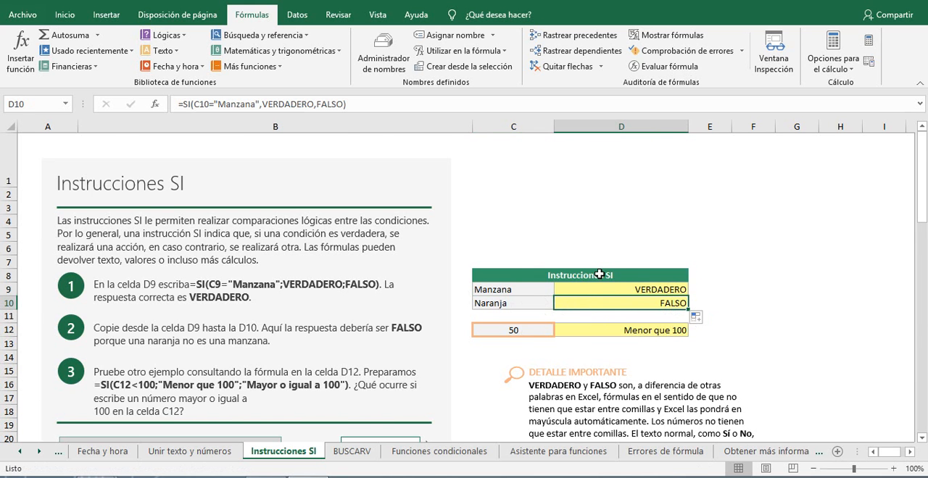
Step: Review the SI formula in D12 and set the compared number in C12 to 120
scroll(597, 275, down, 2)
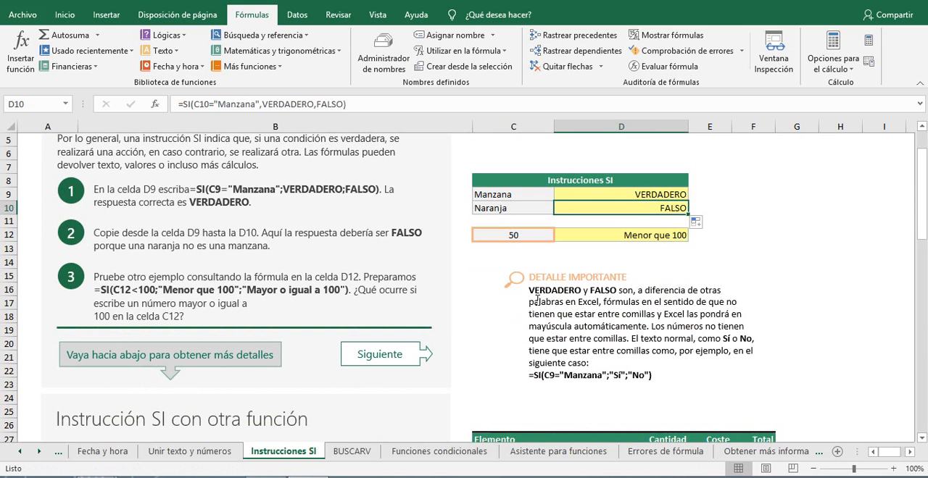
click(636, 238)
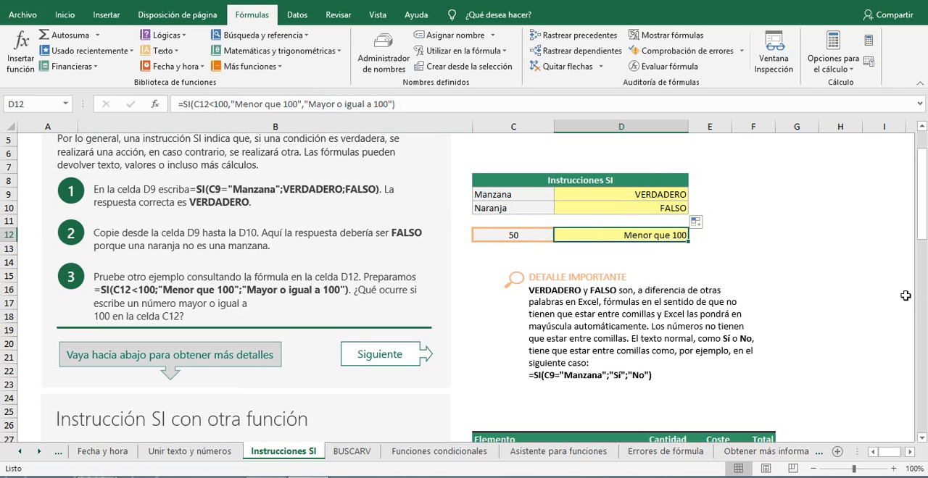
click(532, 234)
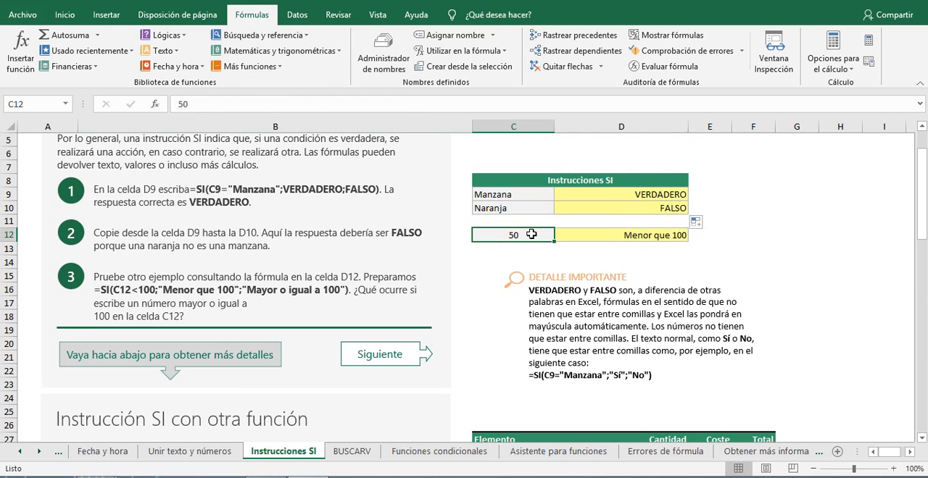
text(120)
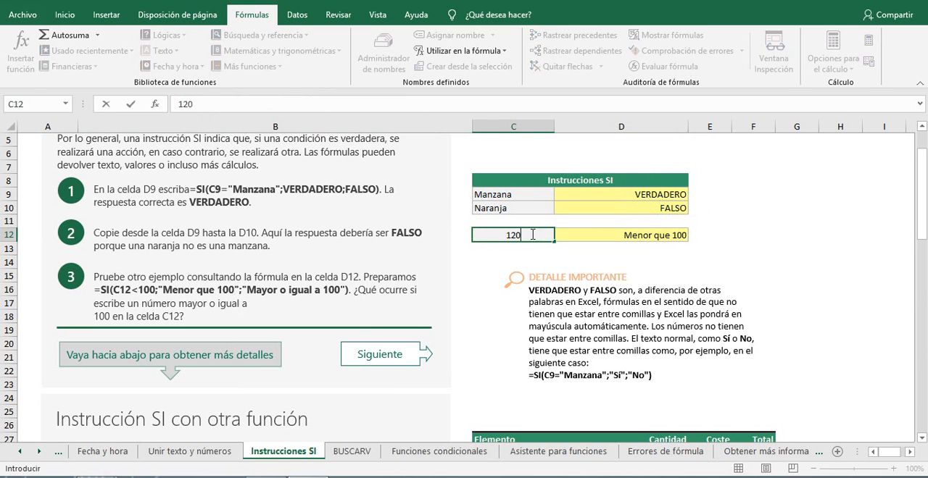
key(Return)
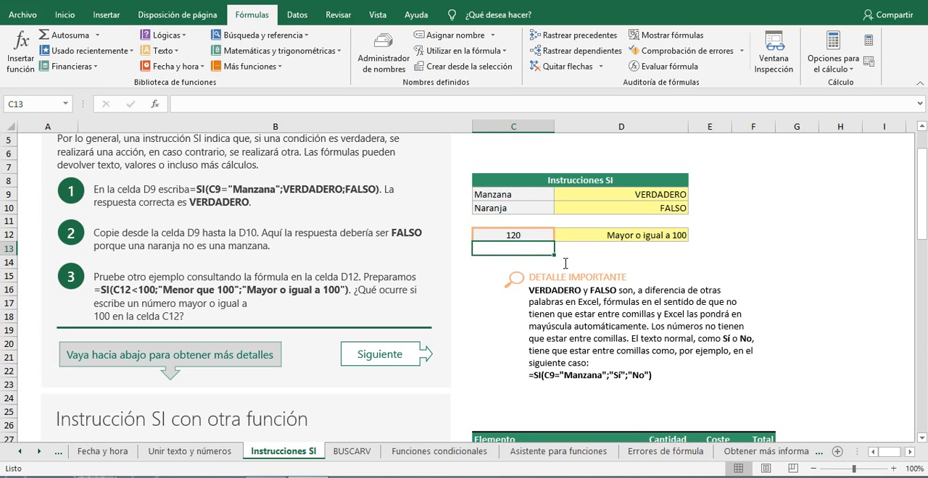
Step: Compare the SI formula in D12, which returns text, with the logical-value formulas in D9 and D10
click(604, 235)
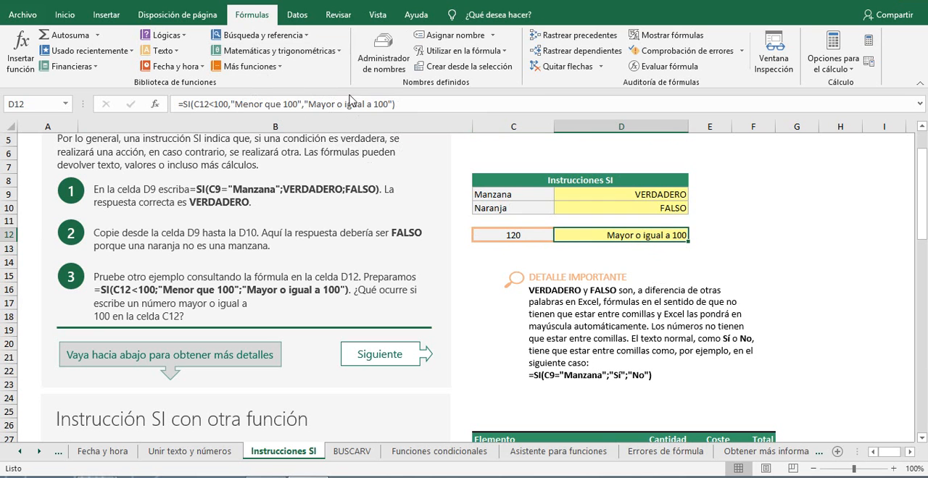
click(659, 196)
click(661, 212)
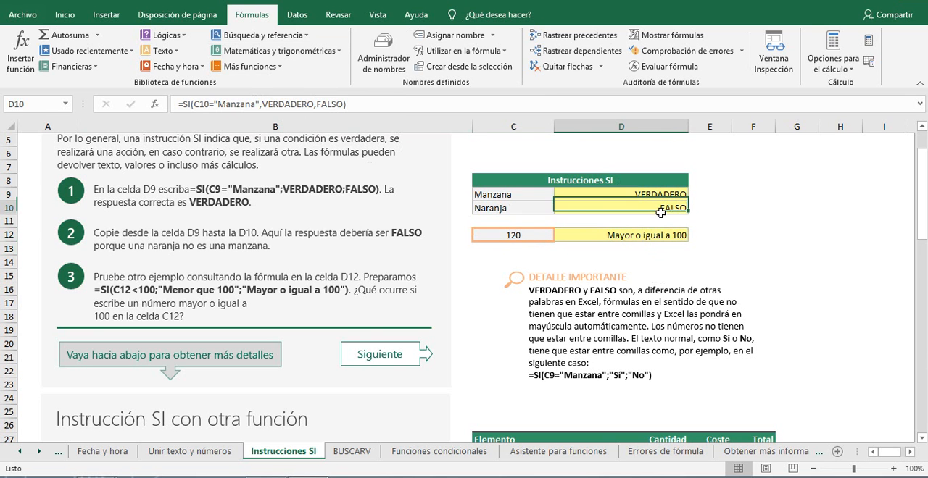
click(645, 192)
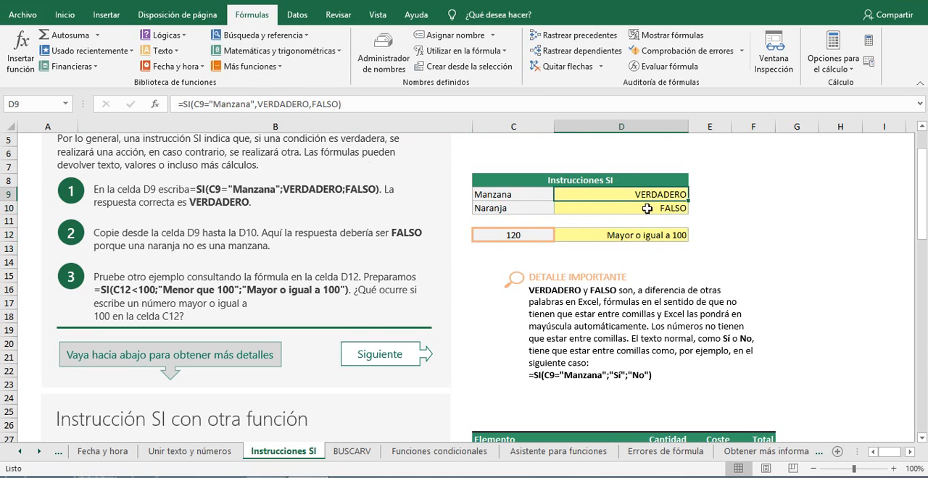
click(648, 208)
click(644, 196)
Step: Examine the "Instrucción SI con otra función" section and the subtotal formulas in E31 and F31
scroll(565, 176, down, 3)
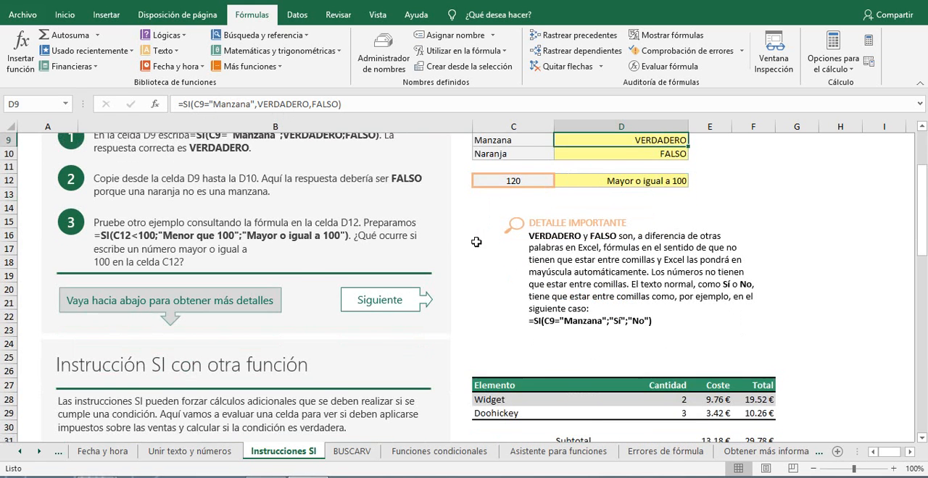
scroll(478, 223, down, 2)
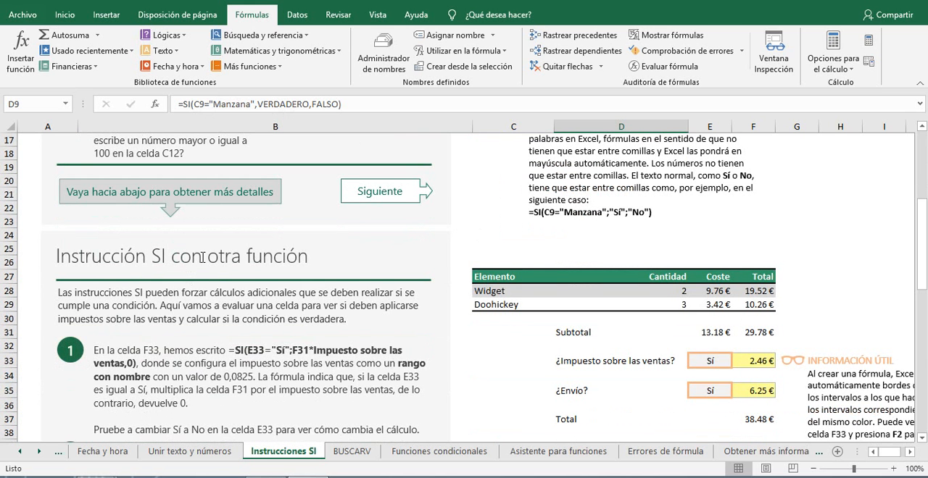
scroll(397, 272, down, 2)
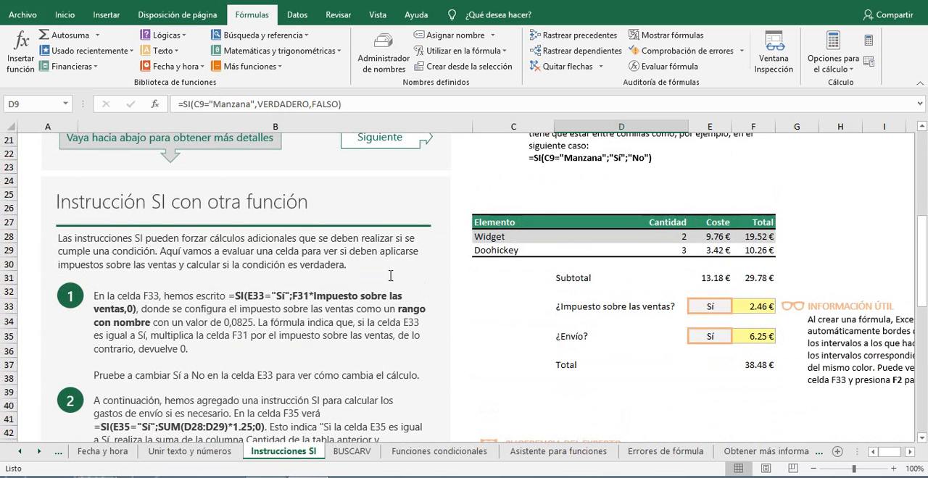
scroll(383, 281, down, 2)
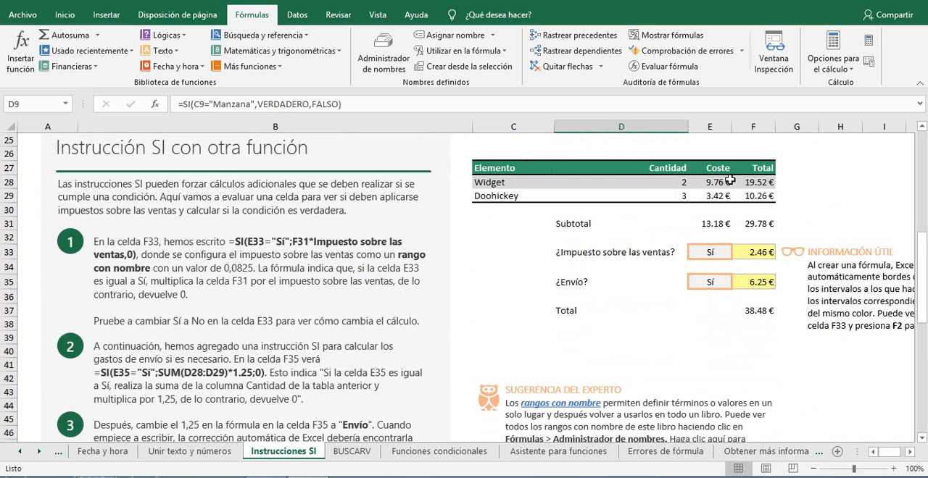
click(714, 224)
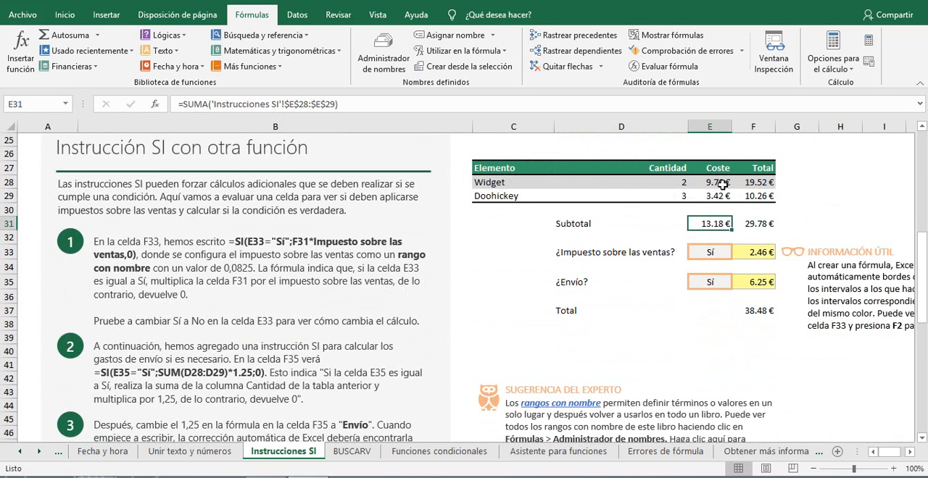
click(764, 225)
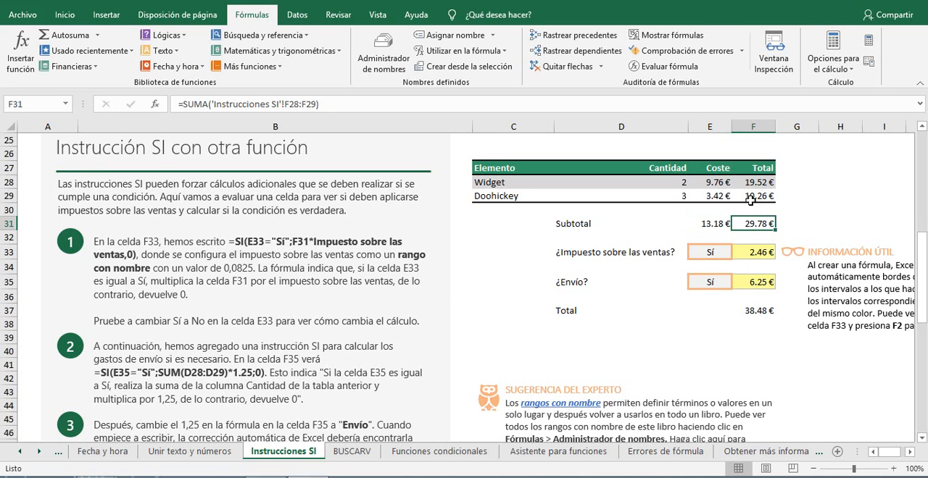
Step: Check which answers can be chosen in E33 for sales tax and in E35 for shipping, leaving both cells unchanged
click(712, 256)
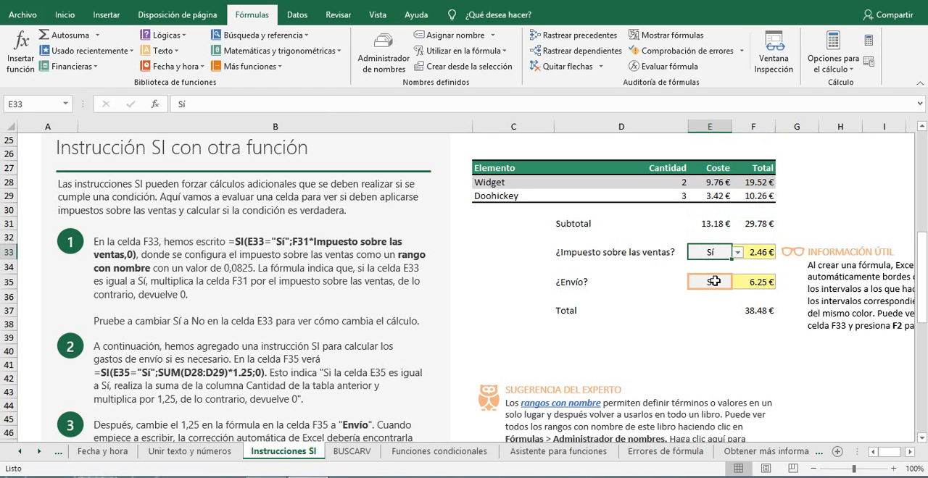
click(738, 253)
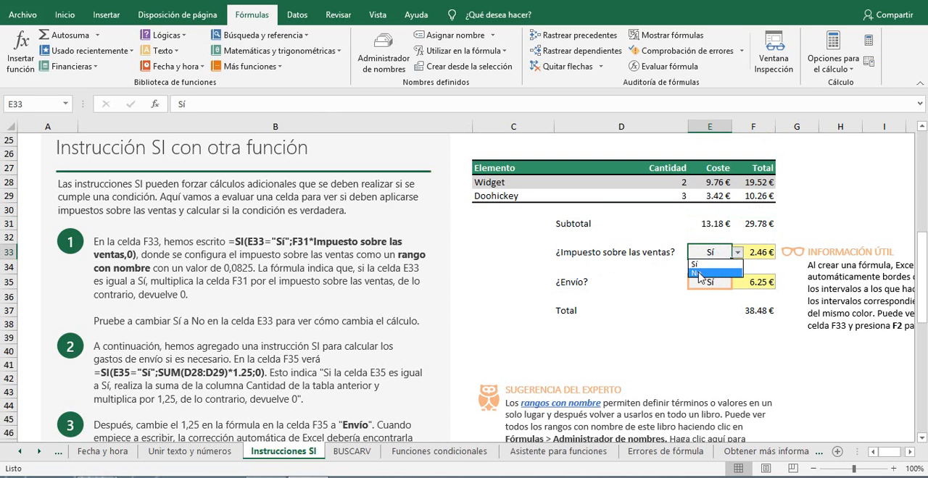
click(720, 287)
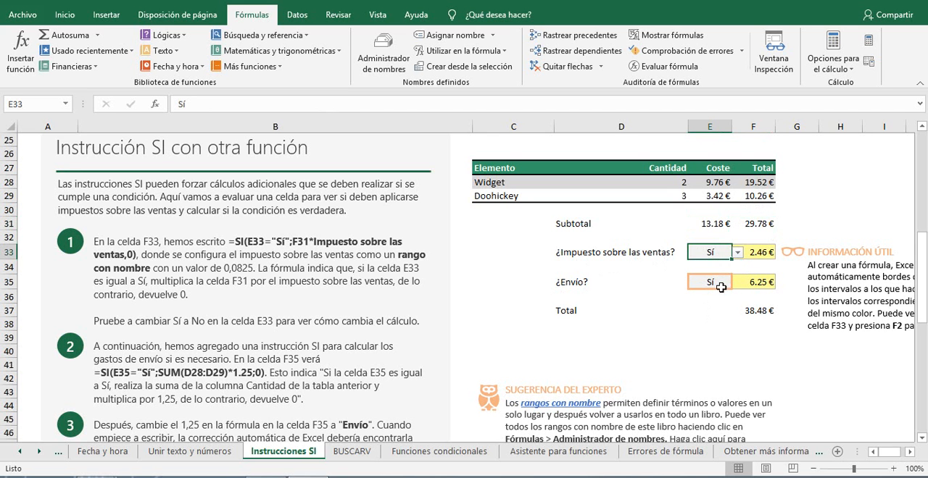
click(720, 287)
click(737, 283)
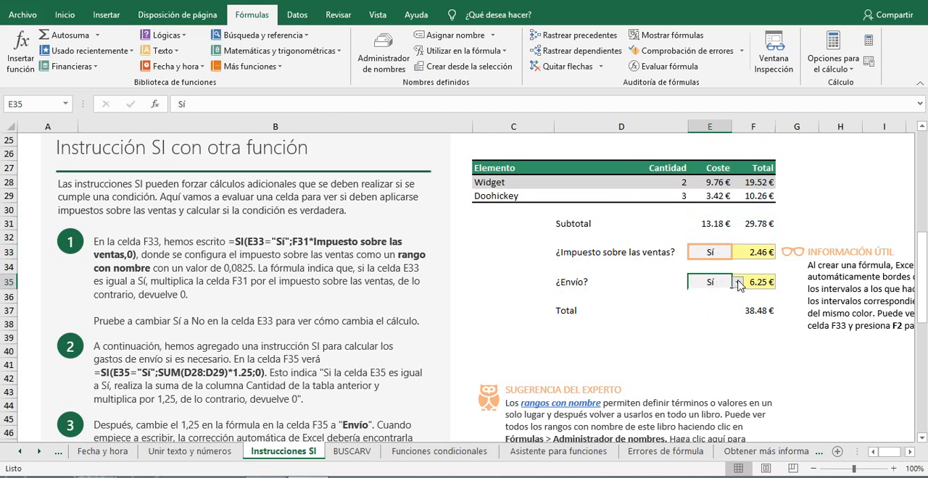
click(719, 327)
click(711, 254)
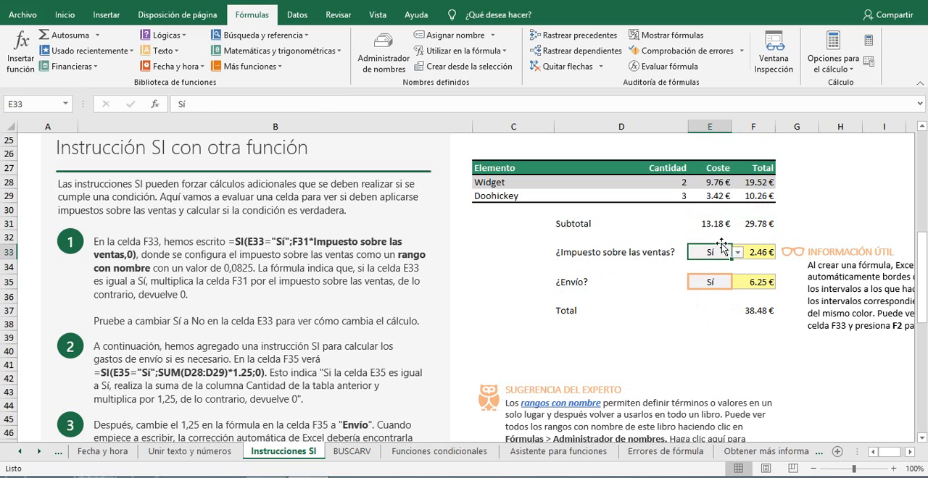
click(690, 309)
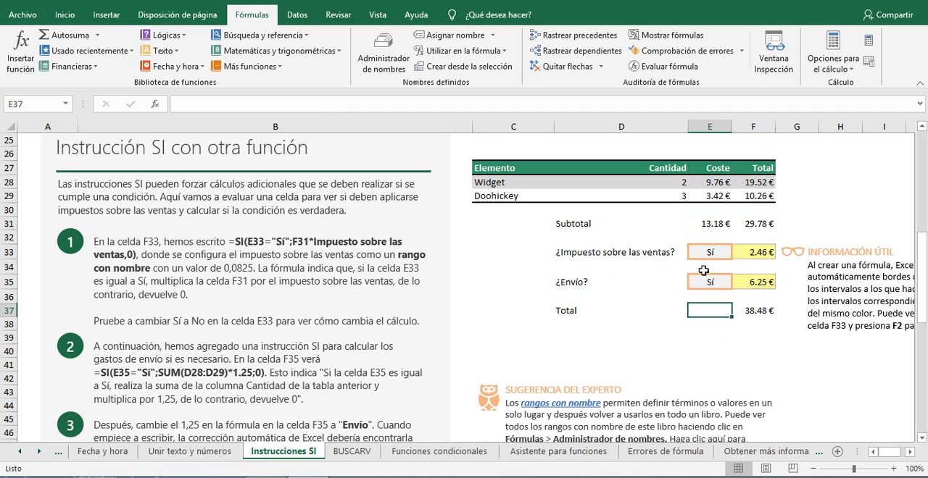
Step: Review the sales-tax SI formula in F33 and the F31 subtotal it refers to
click(757, 251)
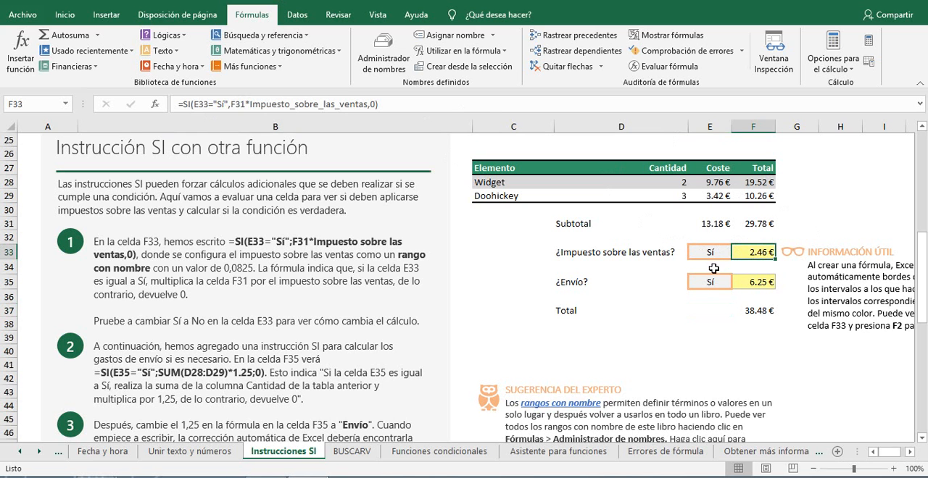
click(758, 224)
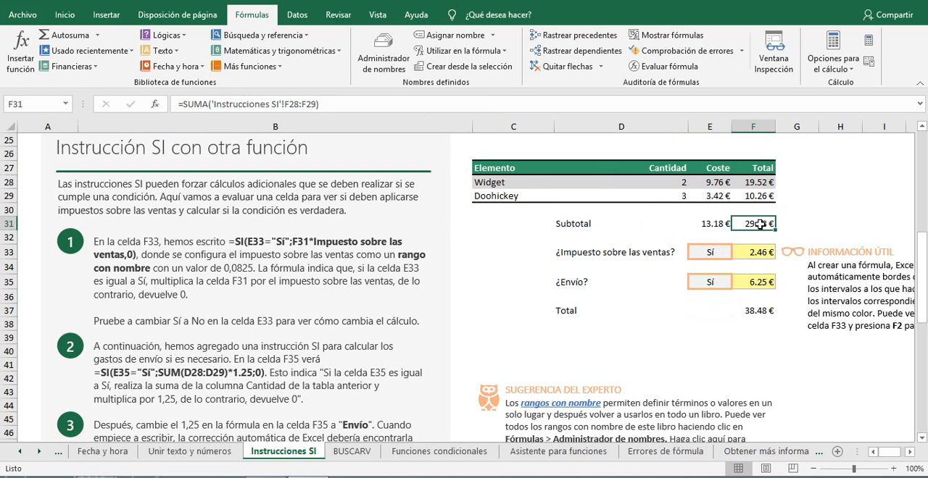
click(764, 259)
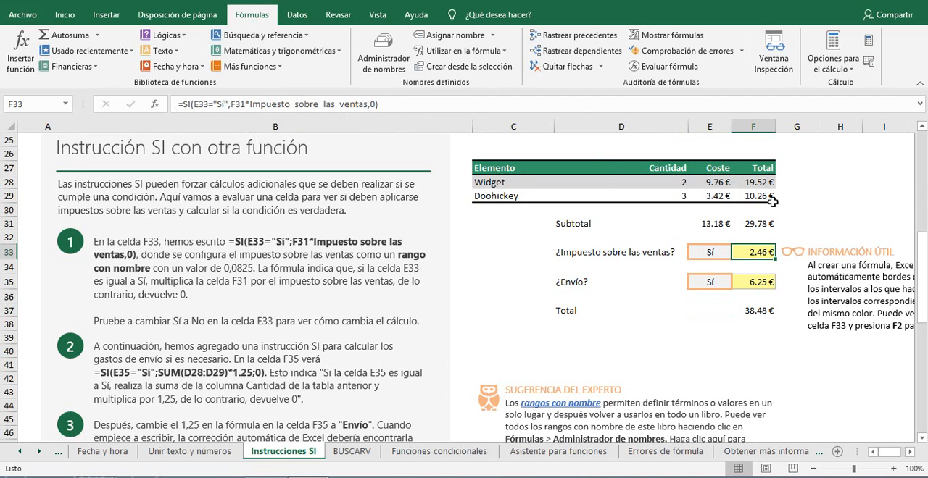
Step: Set the sales-tax answer in E33 to No and check the SI formula's result in F33
click(717, 252)
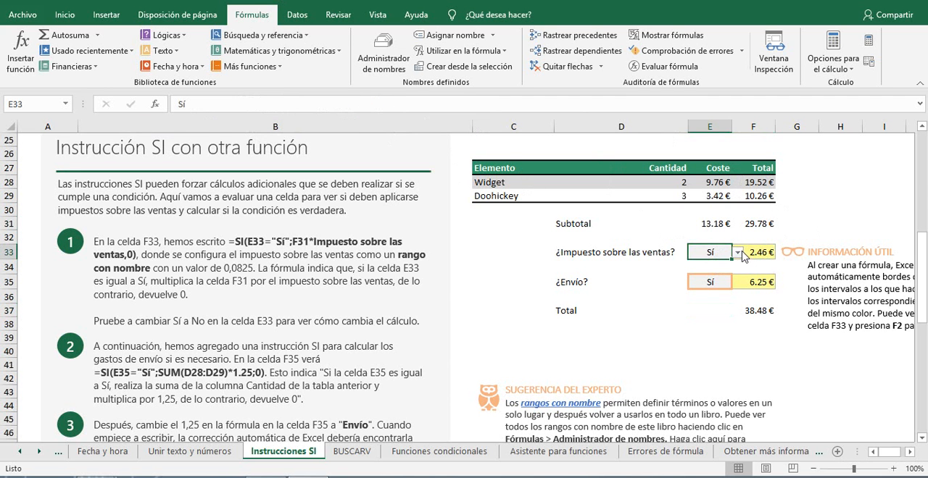
click(737, 253)
click(712, 277)
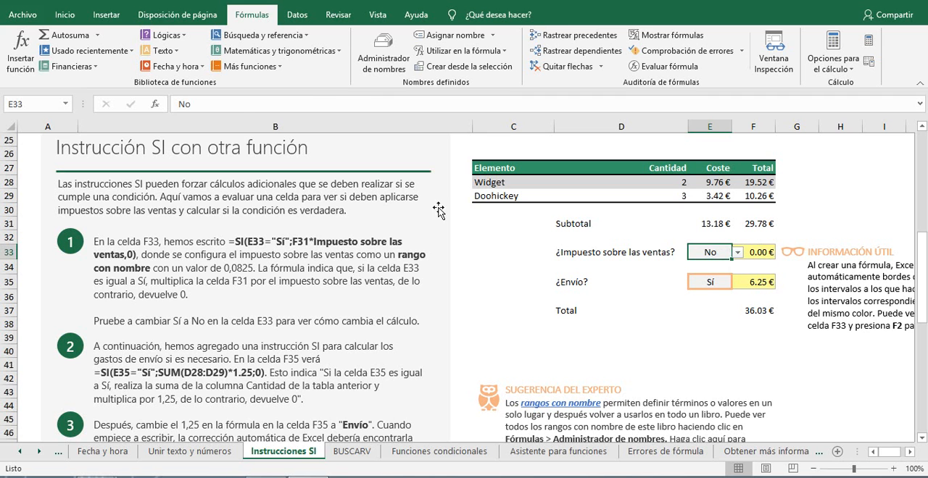
click(760, 255)
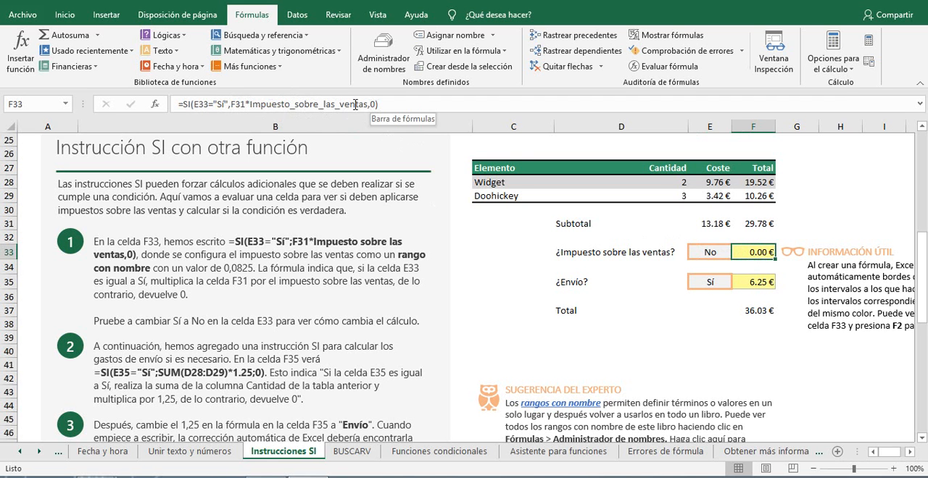
Step: Set the sales-tax answer in E33 back to Sí and compare the F33 formula with the F31 subtotal
click(727, 253)
click(738, 252)
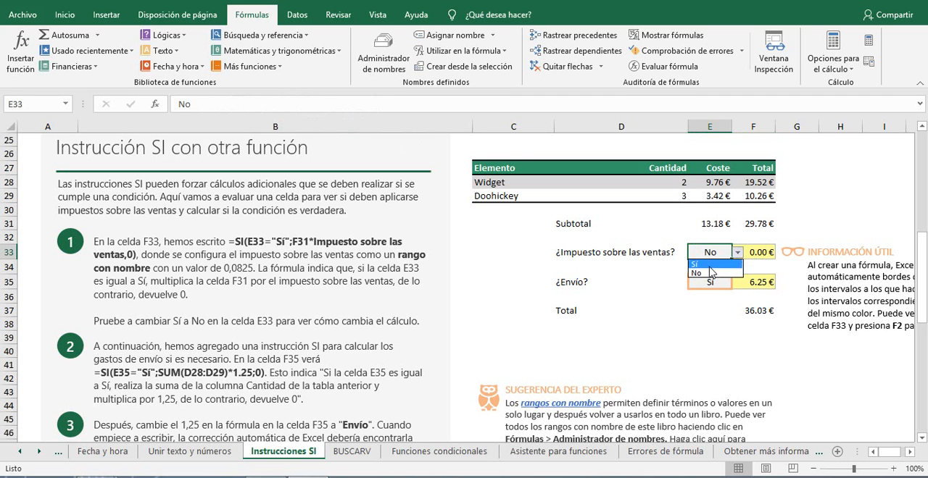
click(709, 268)
click(766, 252)
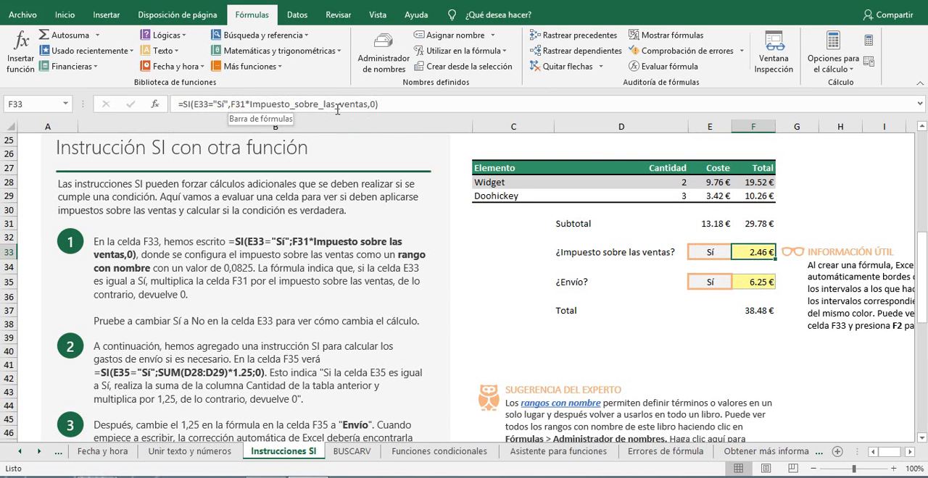
click(761, 226)
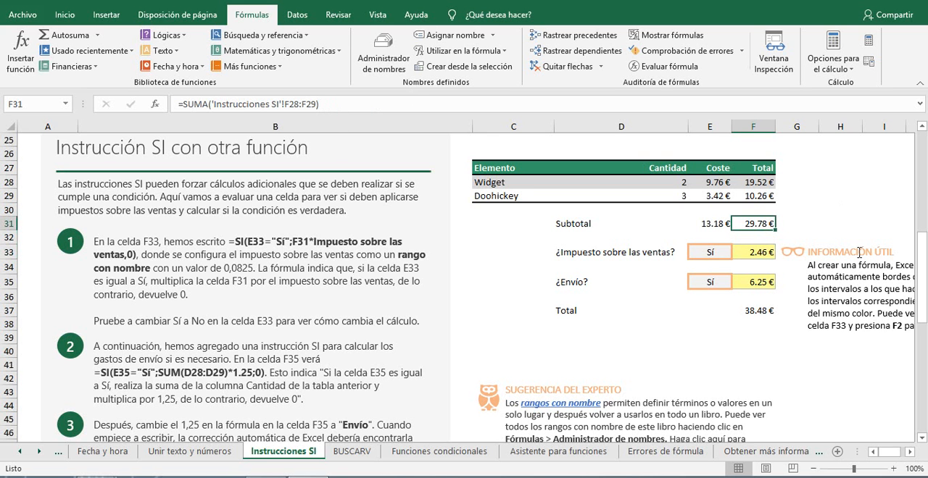
click(759, 254)
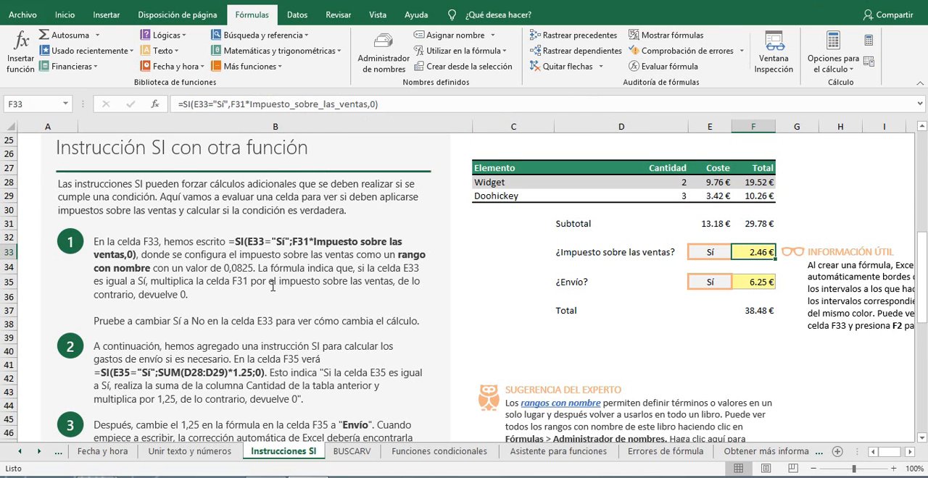
Step: Look up the named range Impuesto_sobre_las_ventas in the Name Manager to see what it refers to
scroll(273, 286, down, 2)
scroll(272, 231, up, 3)
click(177, 15)
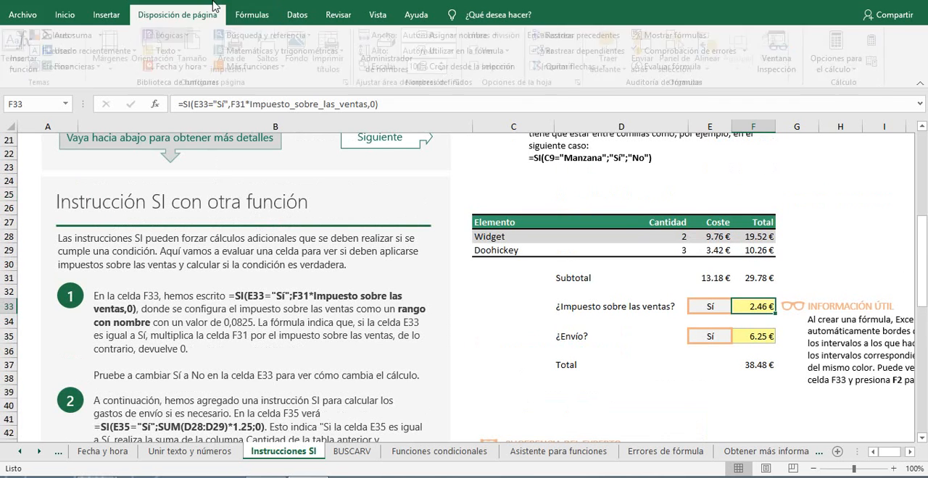
click(253, 16)
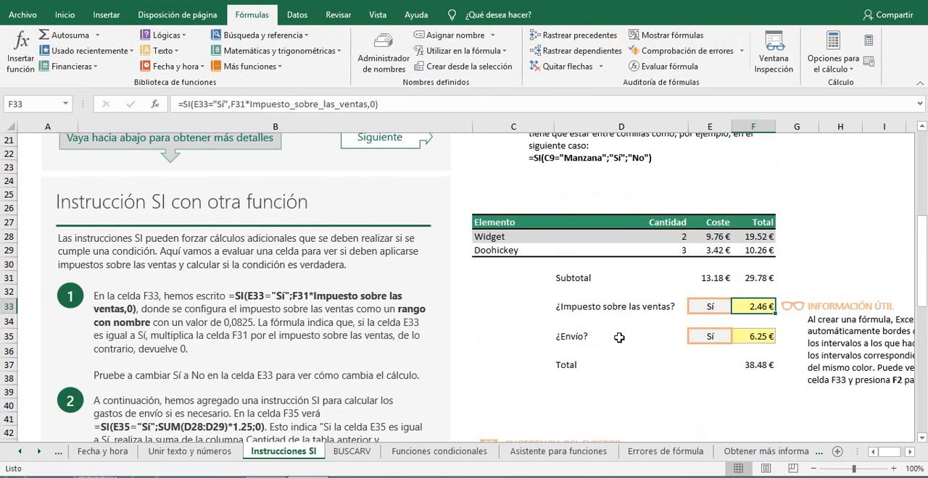
scroll(352, 155, up, 1)
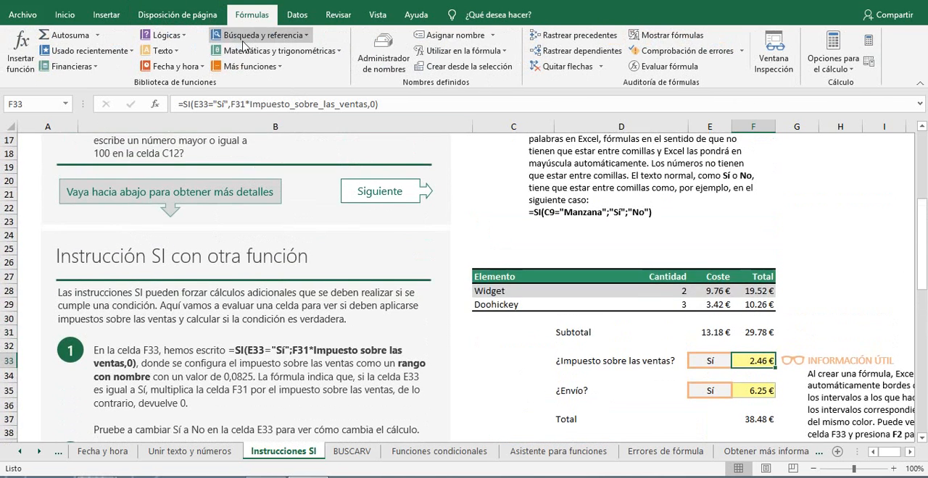
click(384, 62)
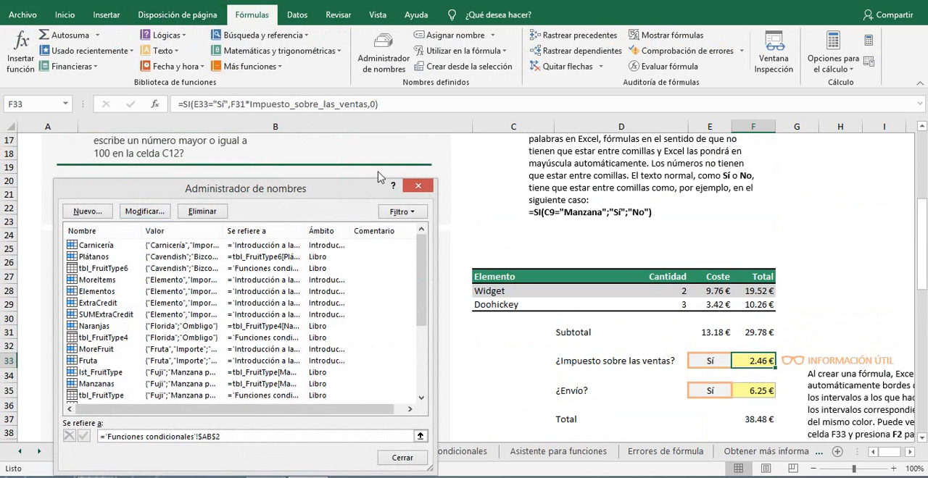
drag(424, 260, 411, 311)
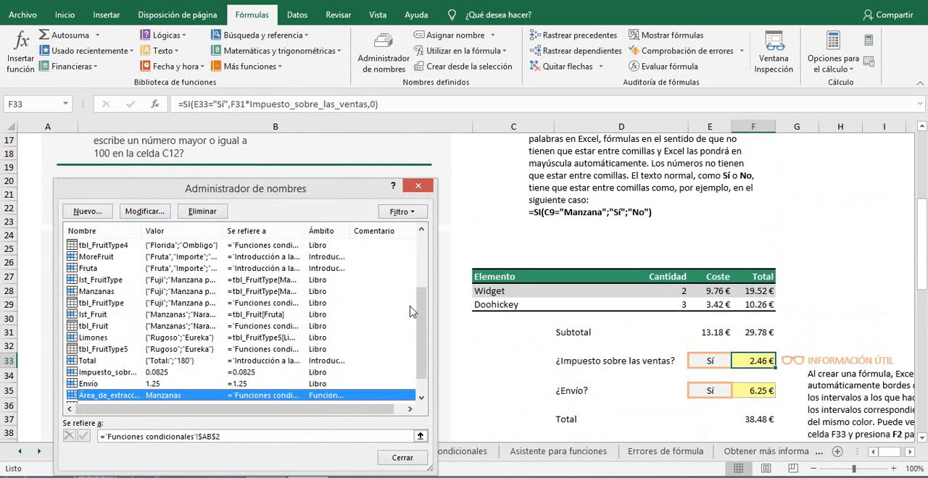
click(112, 374)
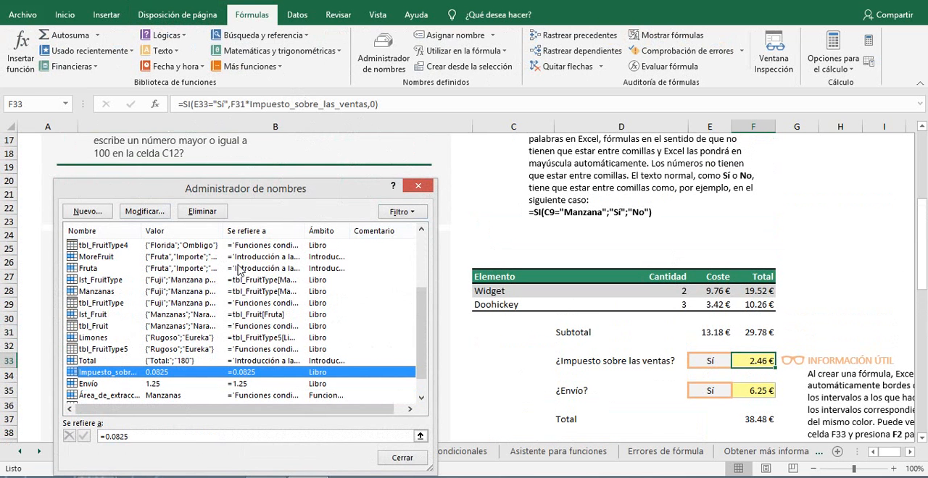
Step: Try pointing the name Impuesto_sobre_las_ventas to cell C19, discard the edit and close the Name Manager
click(144, 211)
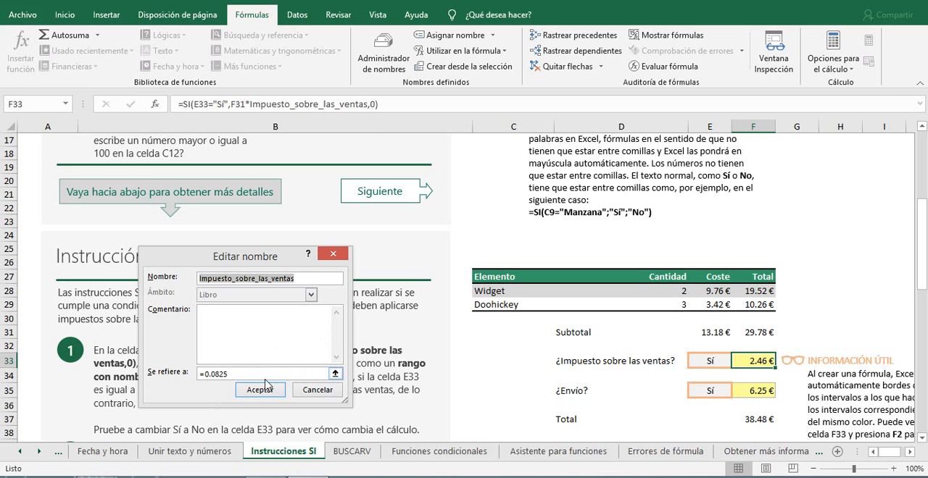
click(335, 374)
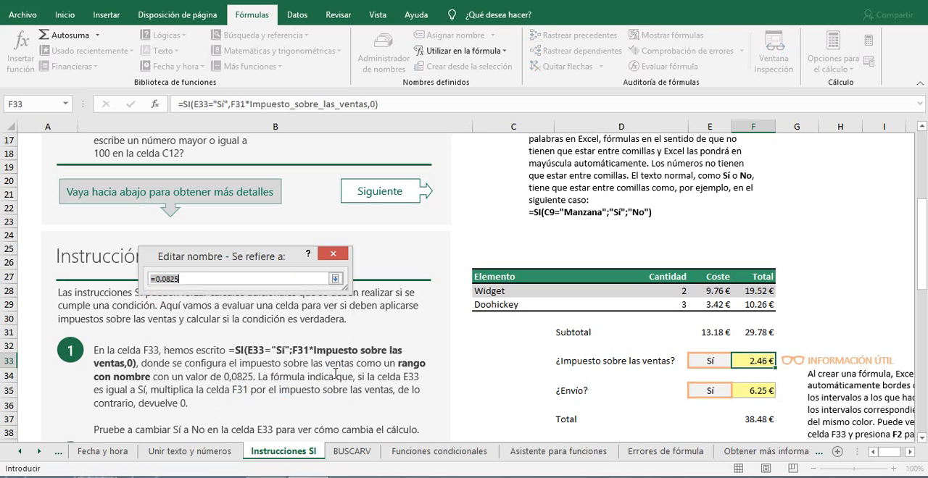
click(498, 172)
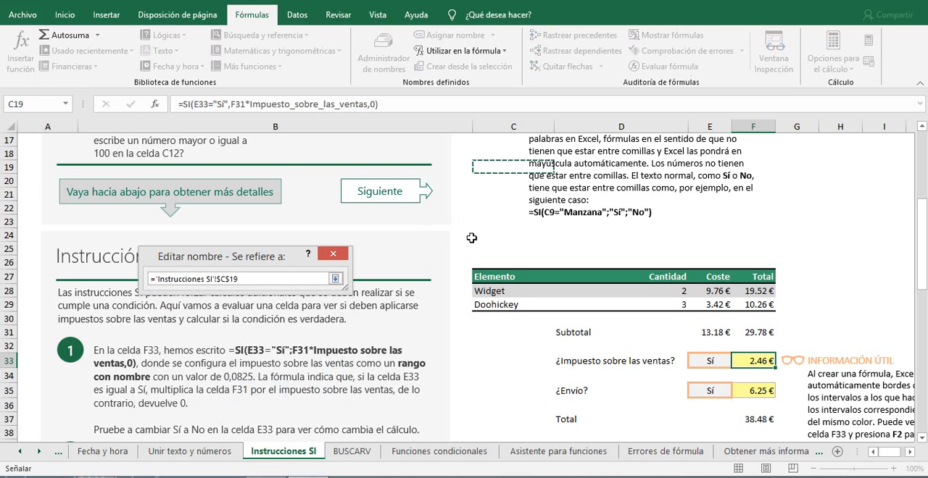
click(343, 257)
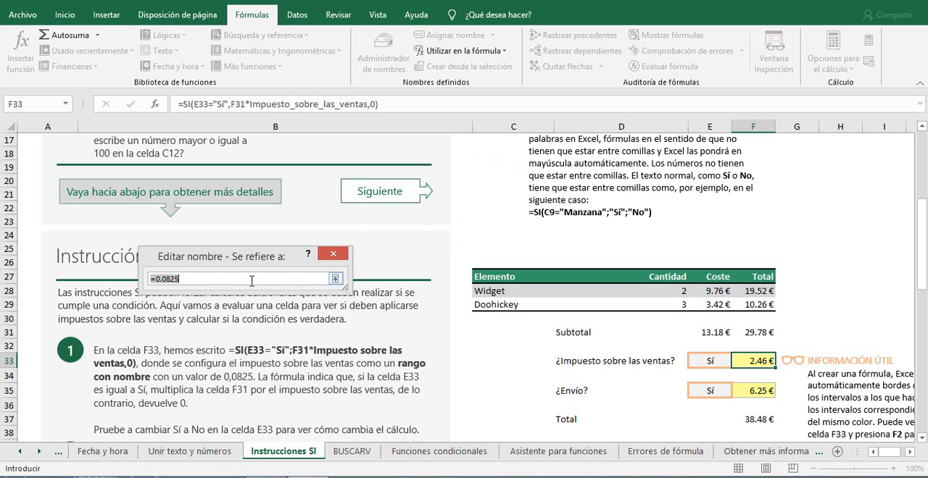
click(333, 255)
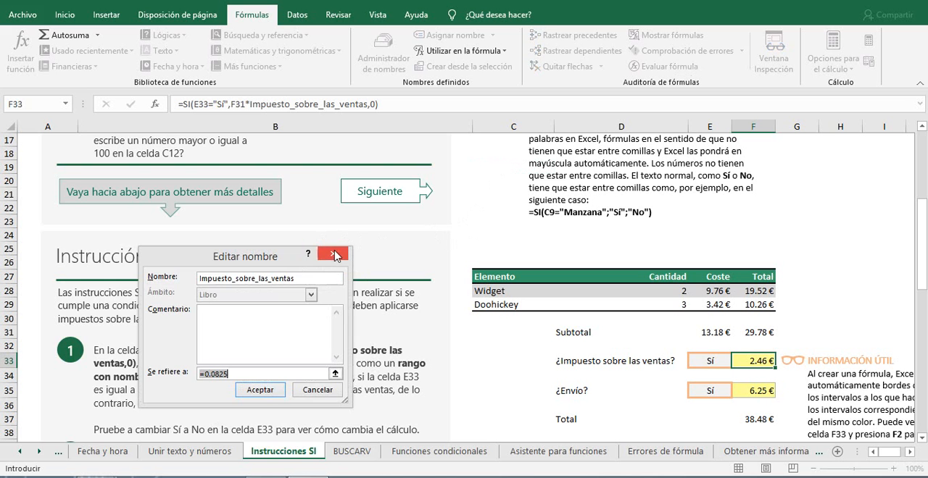
click(335, 256)
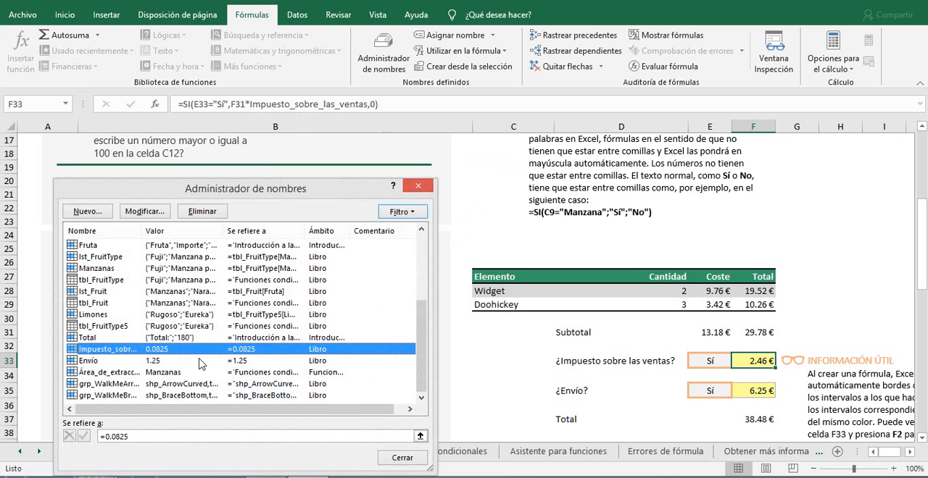
click(419, 189)
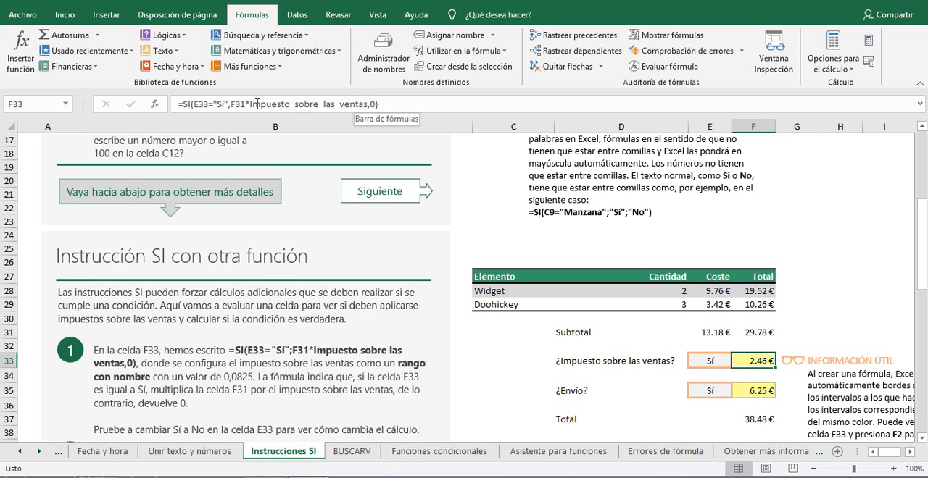
Step: Copy the name Impuesto_sobre_las_ventas out of the F33 formula and paste it into empty cell H23
drag(248, 104, 370, 104)
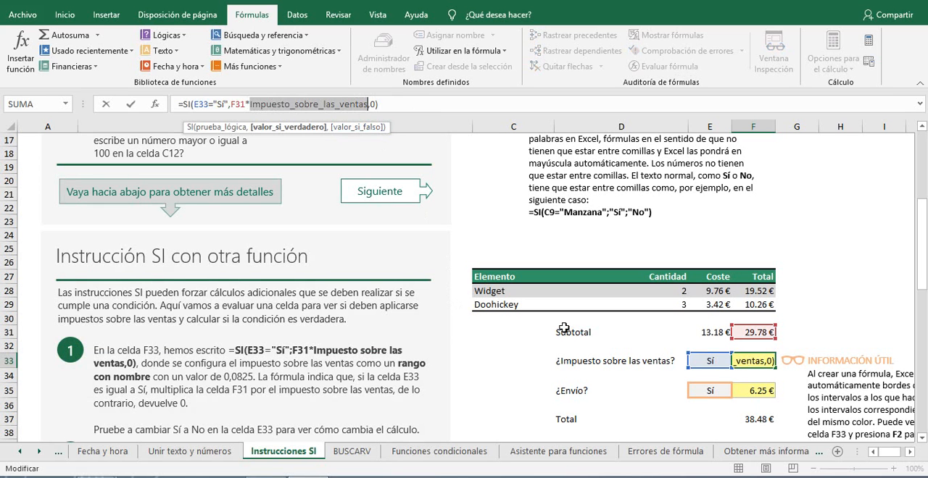
key(Return)
click(518, 231)
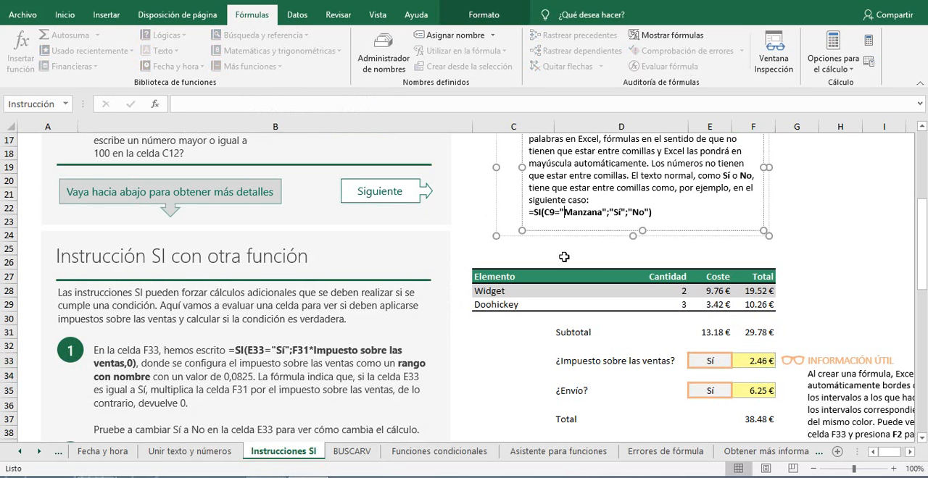
click(834, 217)
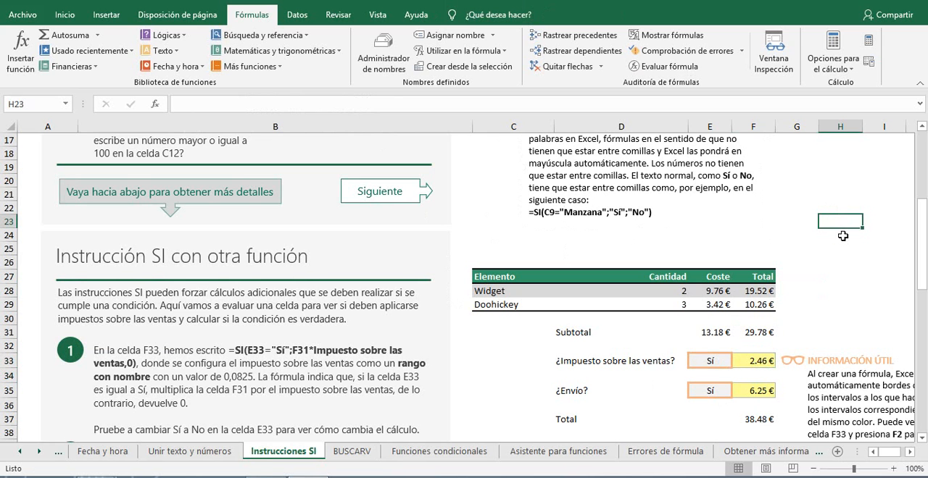
key(ctrl+v)
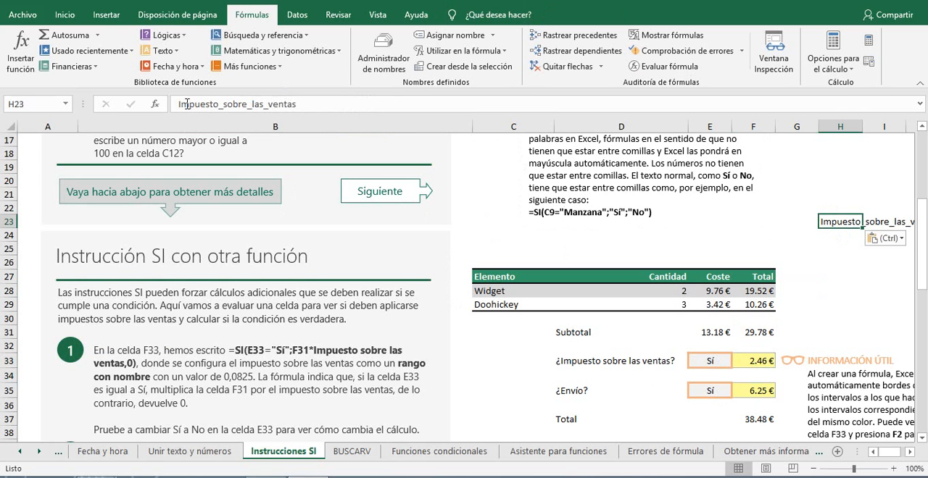
Step: Turn the pasted text in H23 into the formula =Impuesto_sobre_las_ventas
click(177, 103)
text(=)
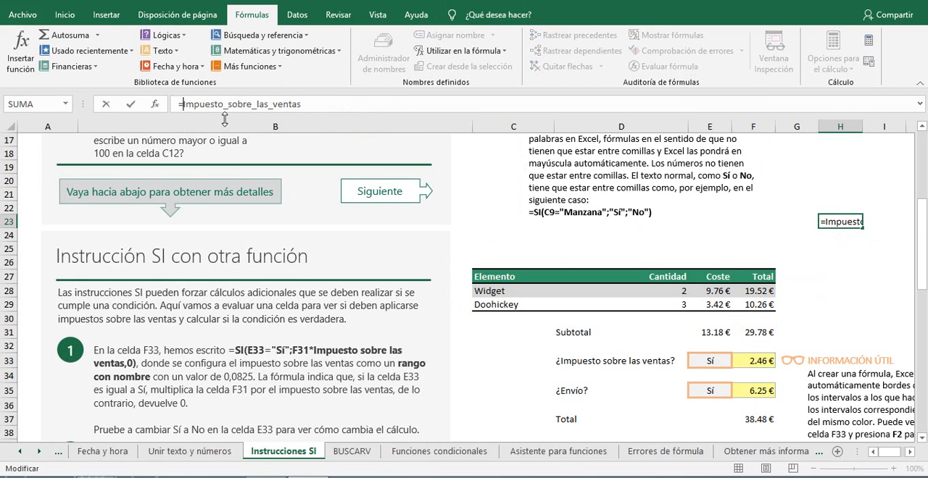
key(Return)
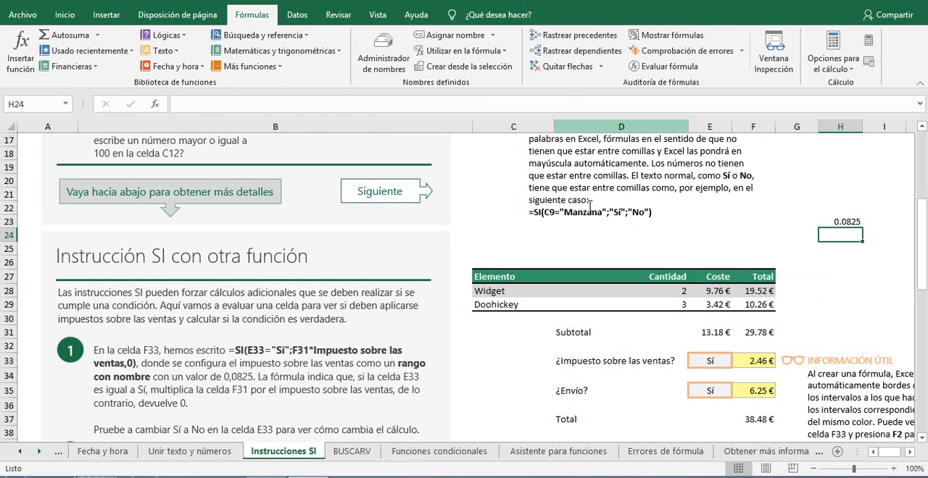
Step: Delete the test formula from cell H23
click(861, 201)
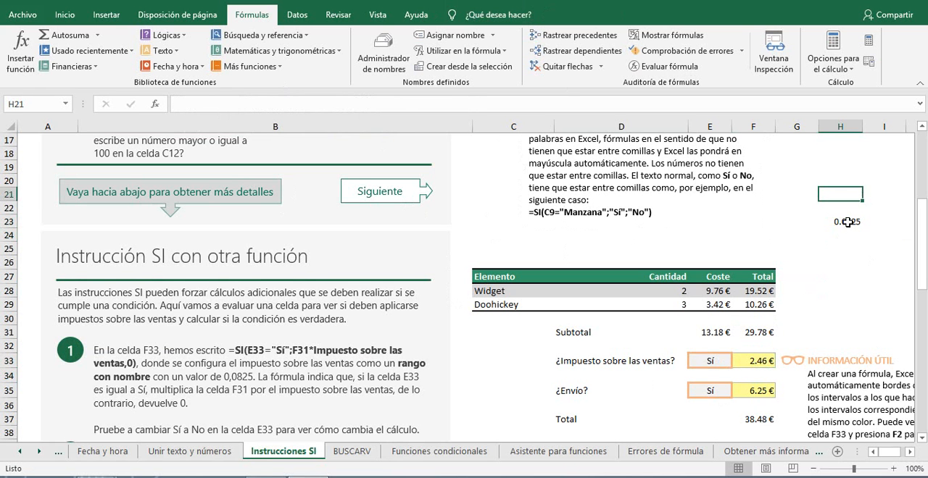
click(849, 221)
key(Delete)
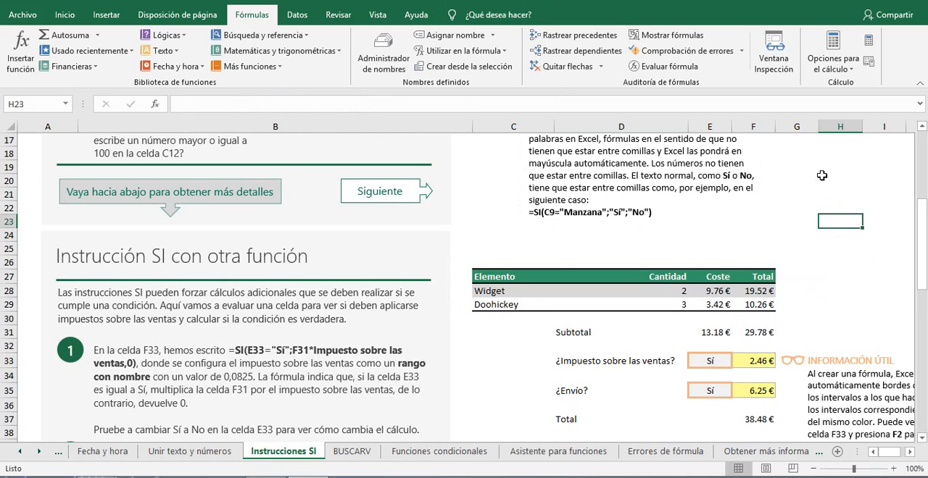
Step: Begin defining a new name IGV with scope Libro and the comment IMPUESTO GENERAL A LAS VENTAS
scroll(708, 332, down, 2)
scroll(708, 332, down, 4)
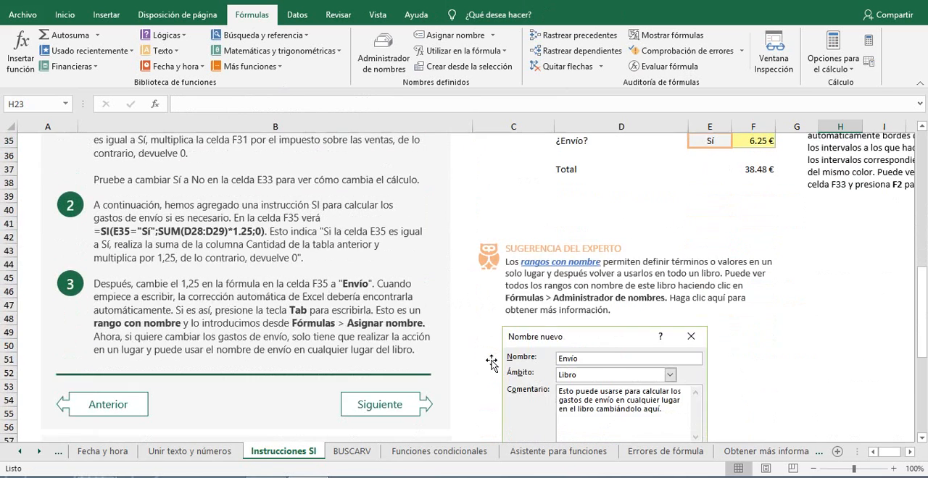
scroll(544, 355, up, 2)
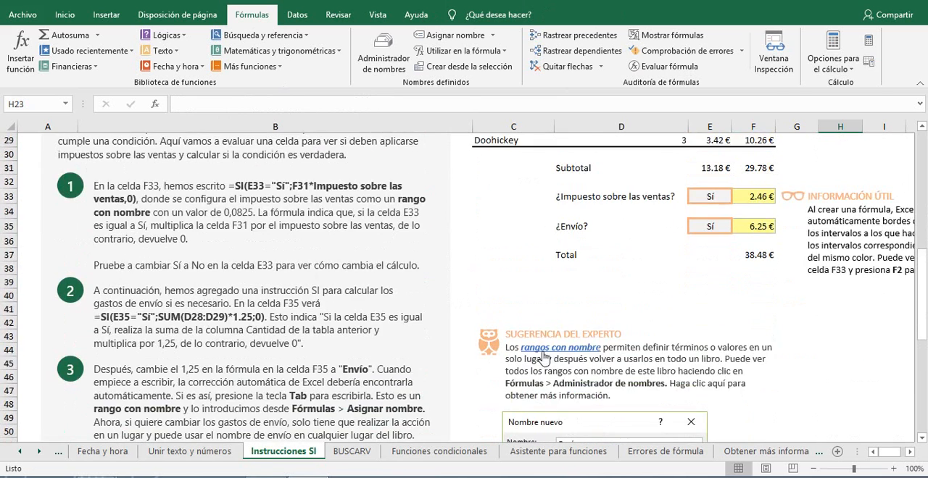
click(548, 301)
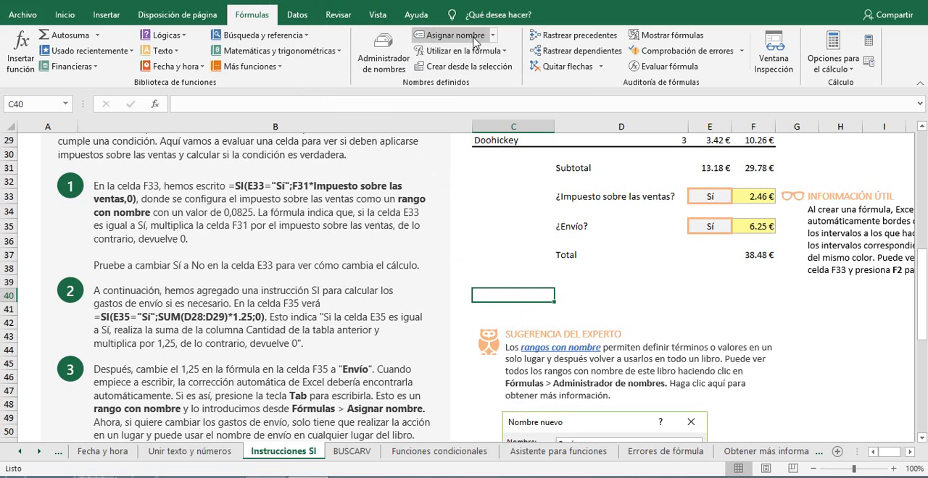
click(496, 42)
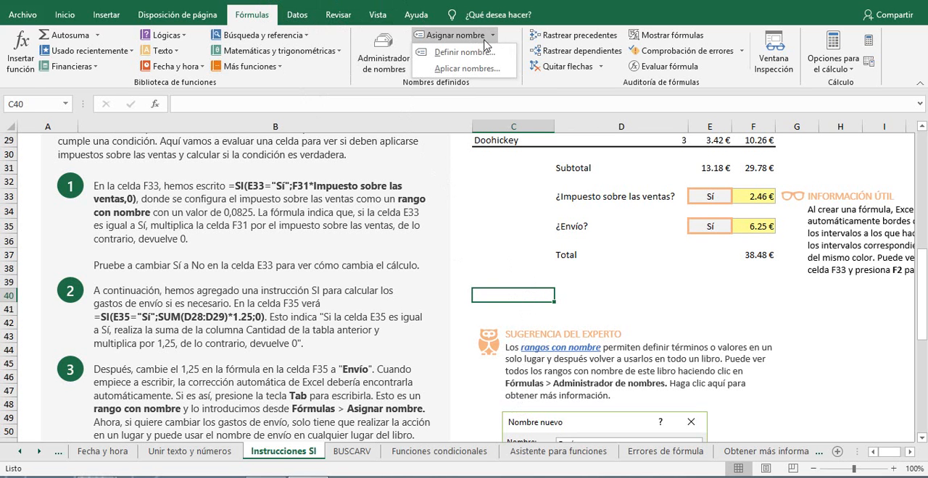
click(468, 53)
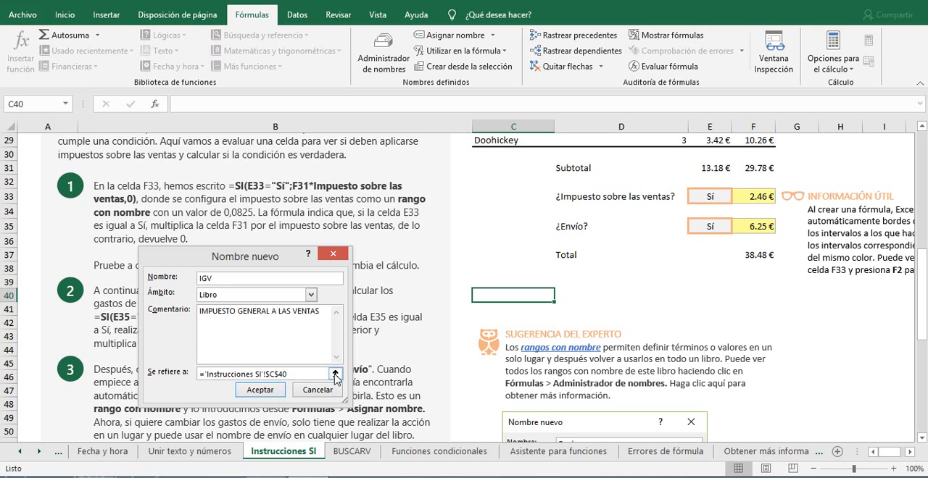
Step: Make the new name IGV refer to the constant 0.18 instead of a cell, and save the name
click(335, 374)
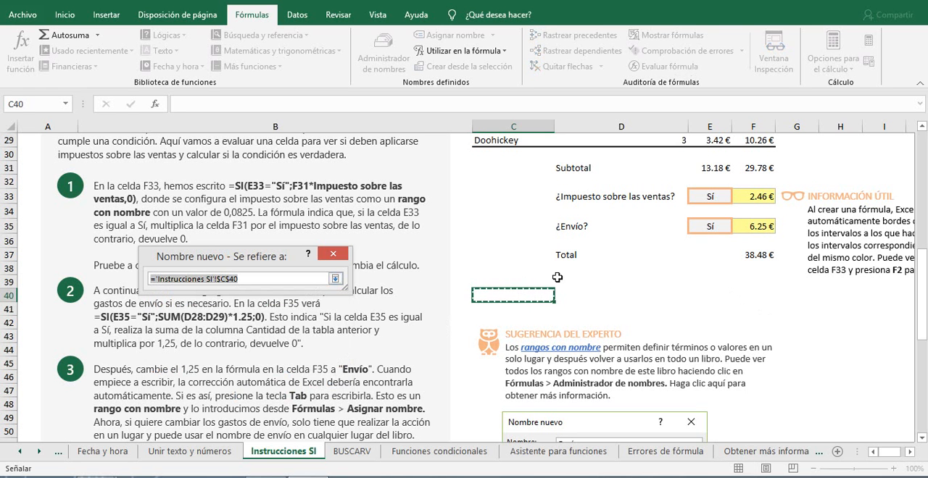
click(490, 275)
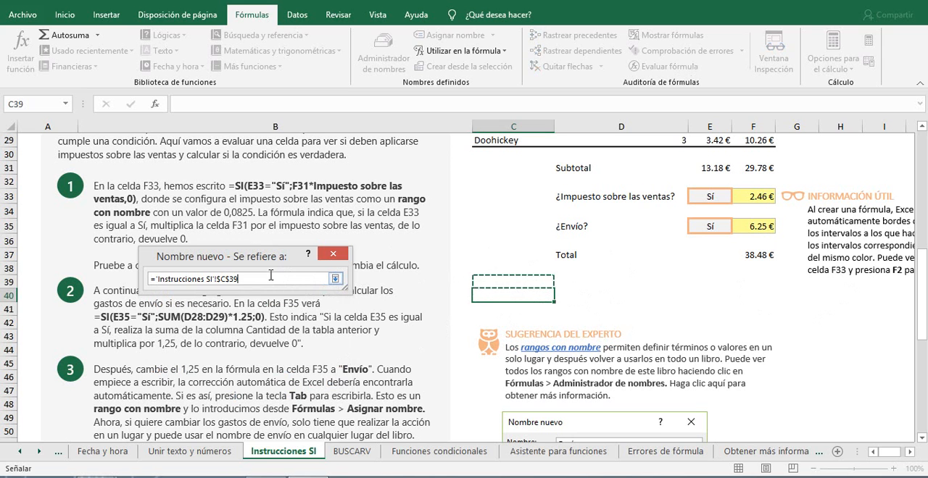
click(252, 279)
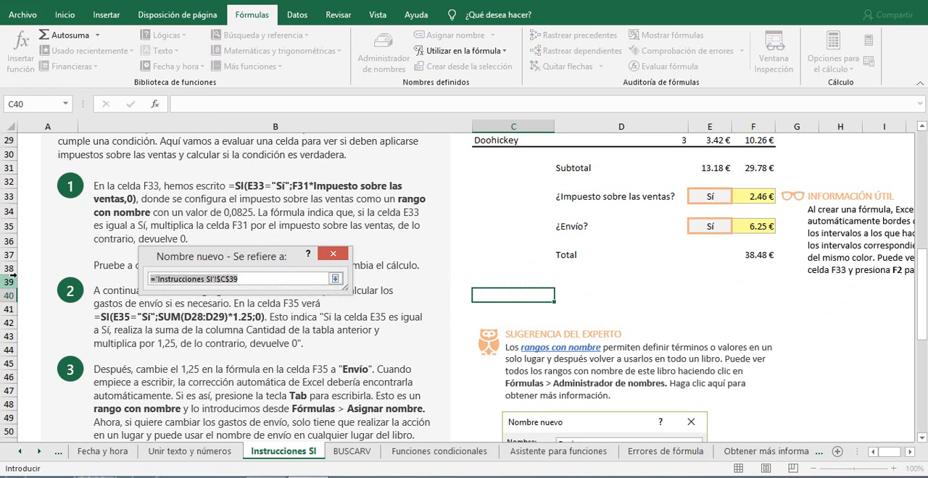
text(0.18)
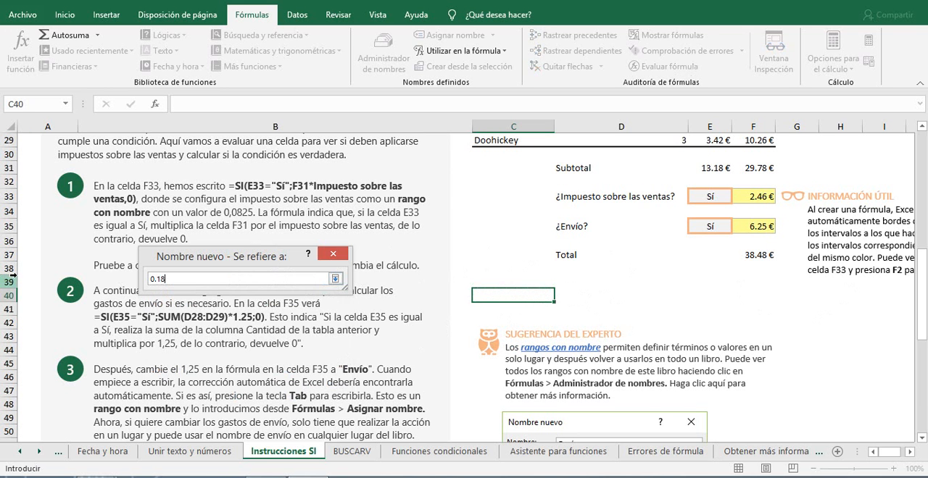
click(334, 278)
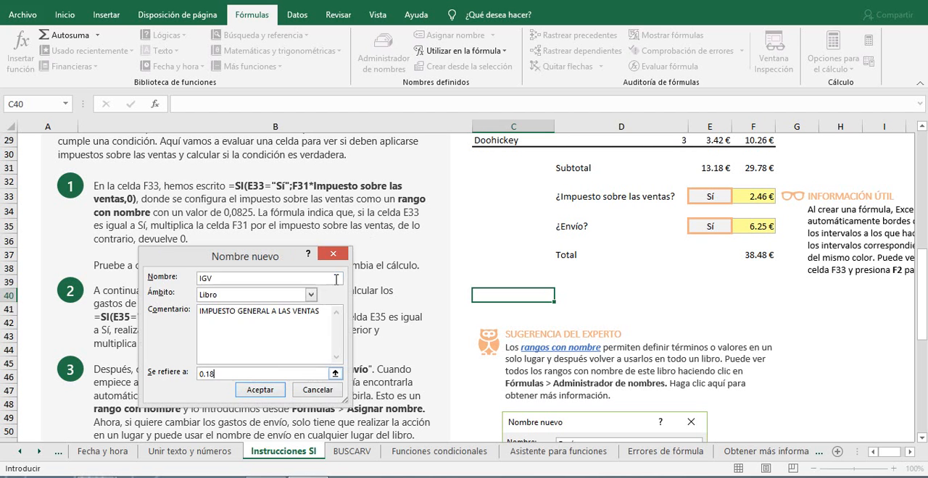
click(260, 390)
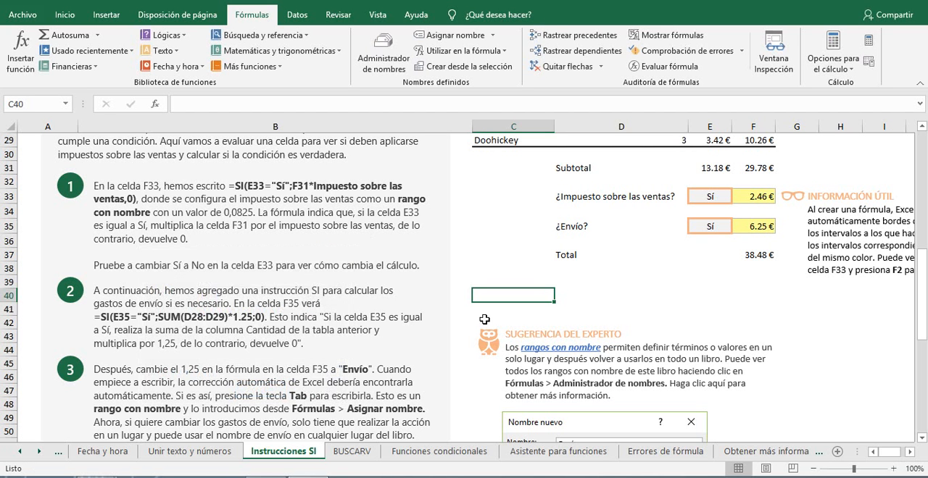
Step: Enter IGV in cell D41 and turn it into the formula =IGV
click(665, 308)
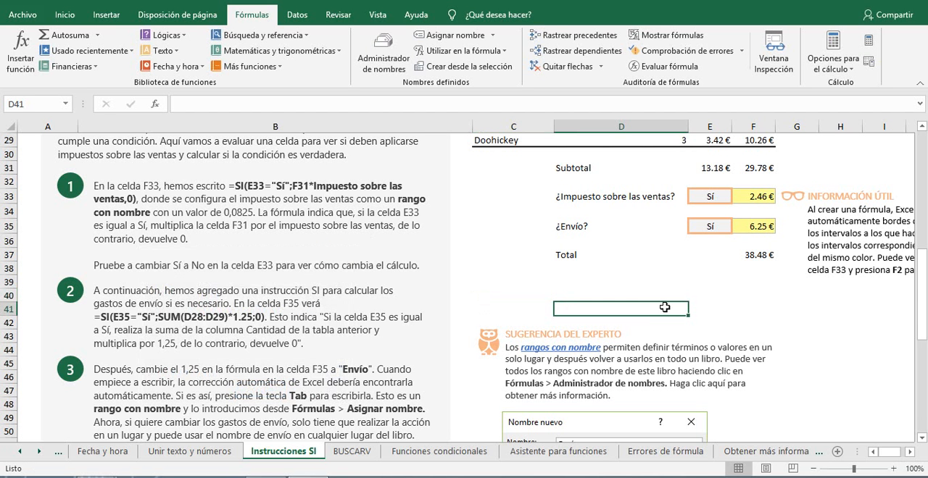
text(IGV)
key(Return)
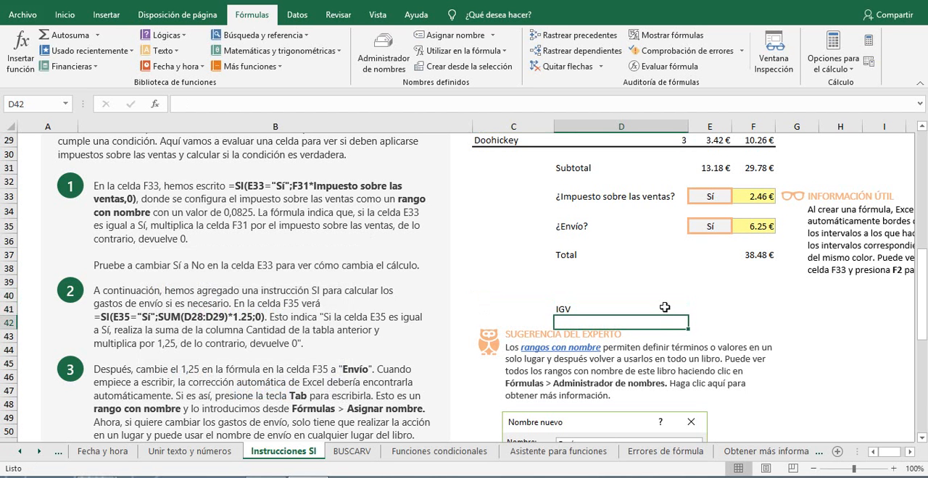
click(665, 308)
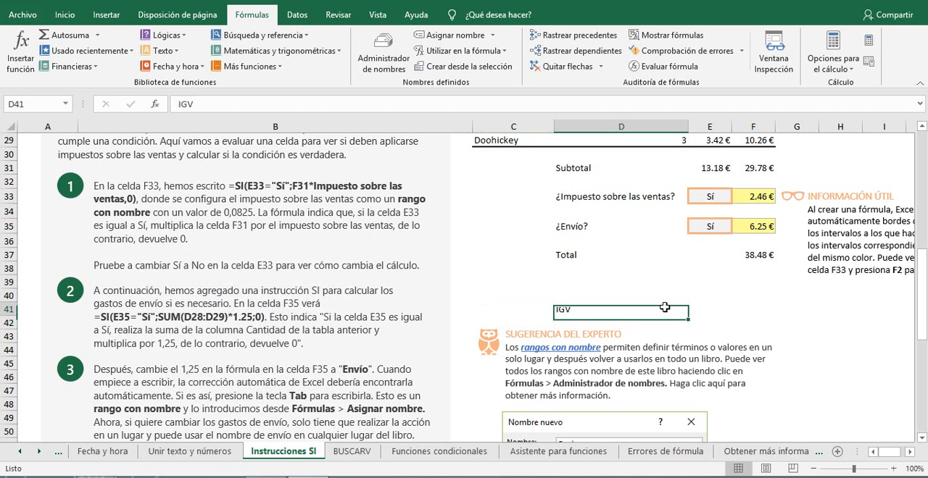
click(178, 104)
text(=)
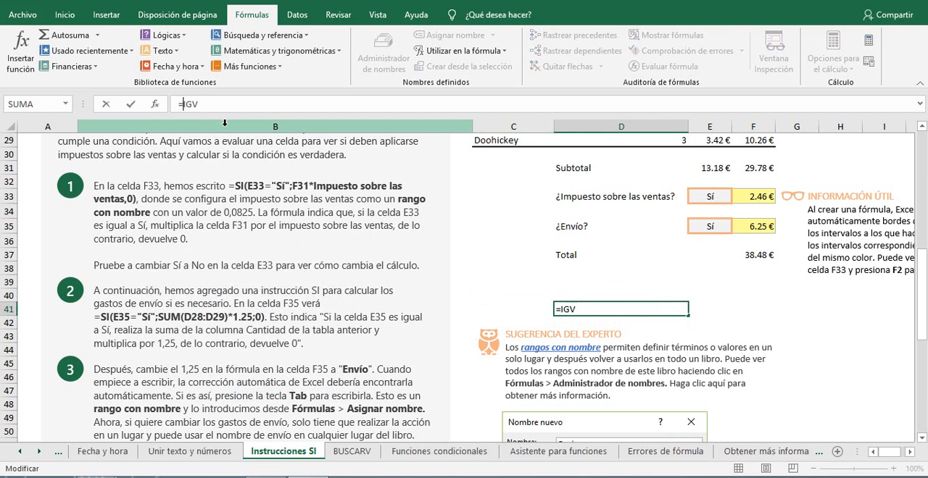
key(Return)
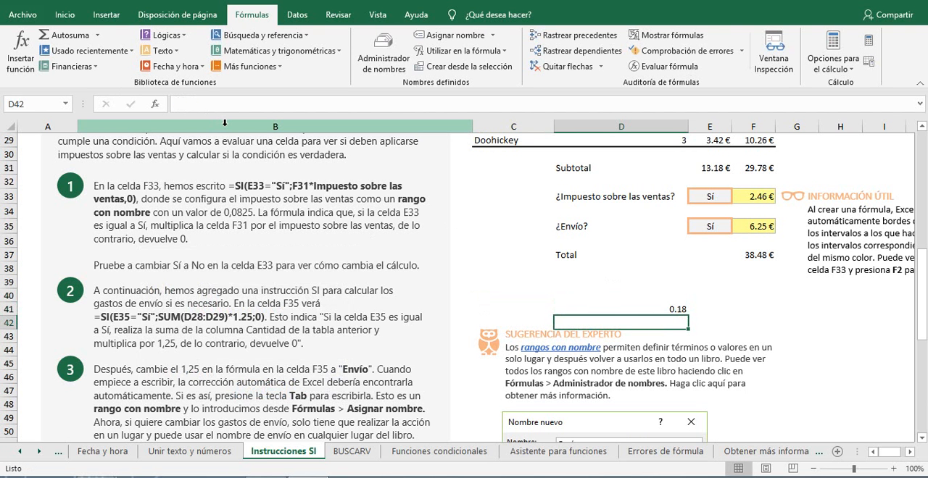
Step: Enter the formula =IGV in cell H48 to test the name in another place
click(864, 375)
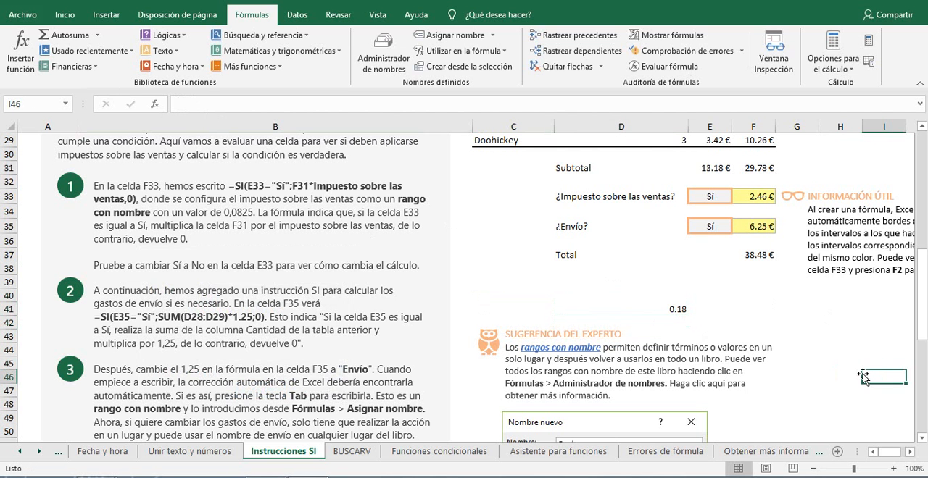
click(820, 400)
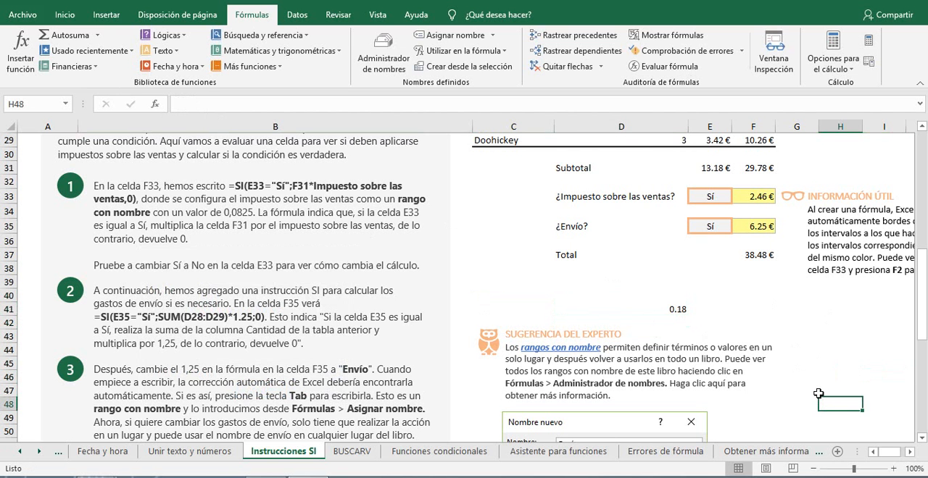
text(=IGV)
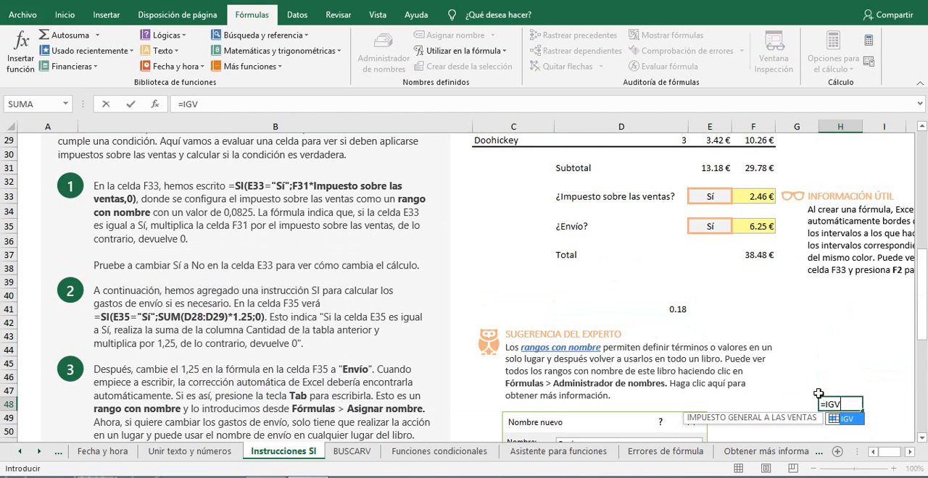
key(Return)
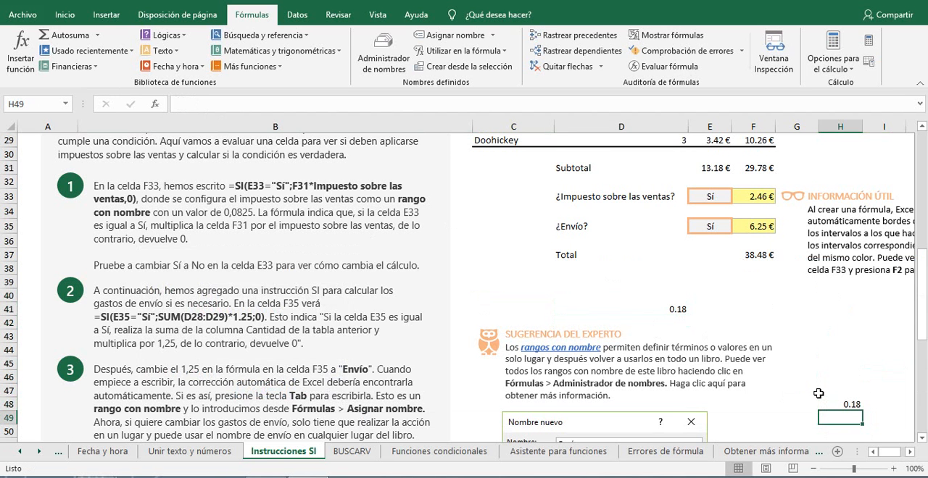
Step: Clear the IGV test formulas from cells D41 and H48
click(652, 295)
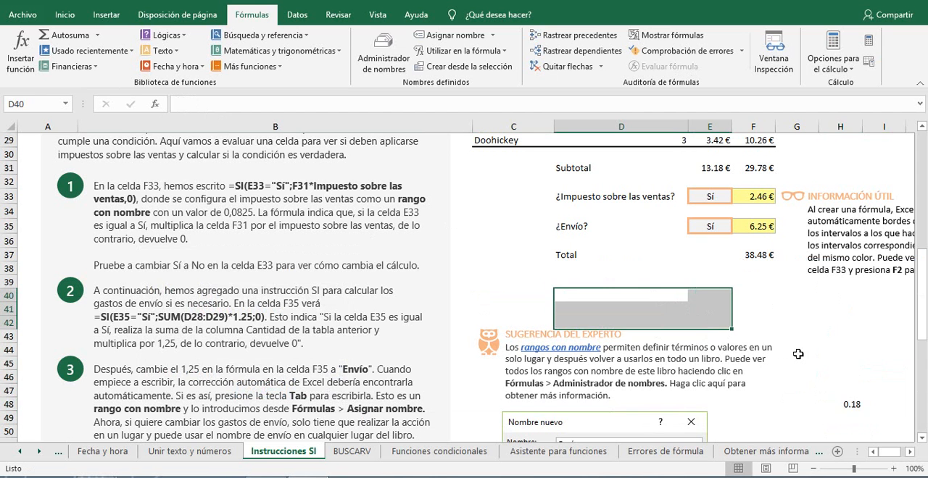
drag(827, 377, 873, 419)
click(873, 420)
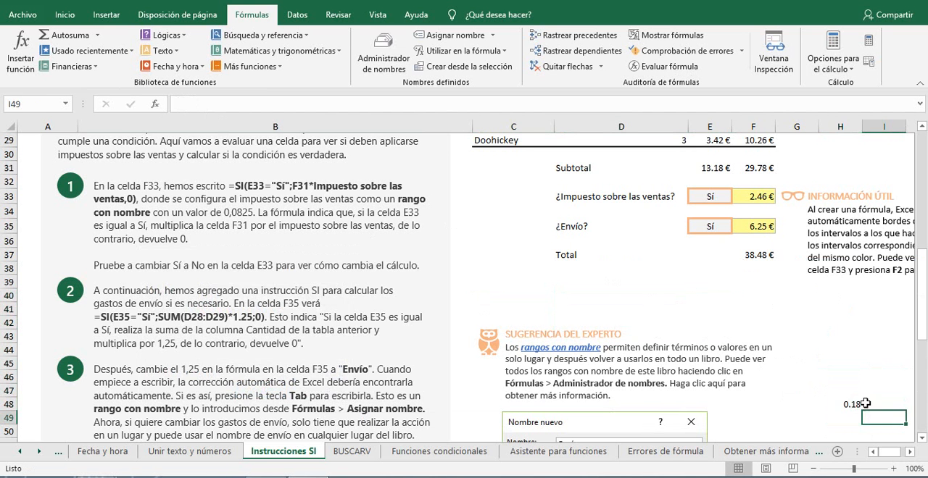
drag(841, 390, 866, 415)
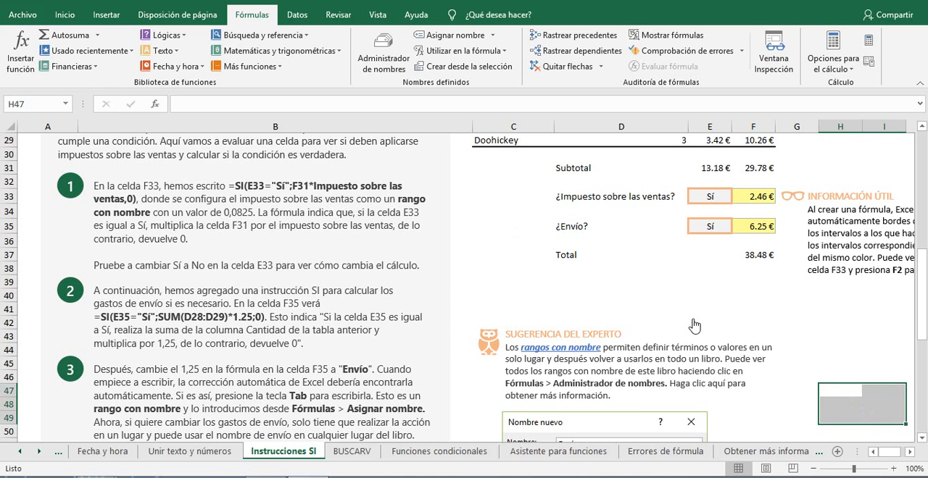
click(676, 305)
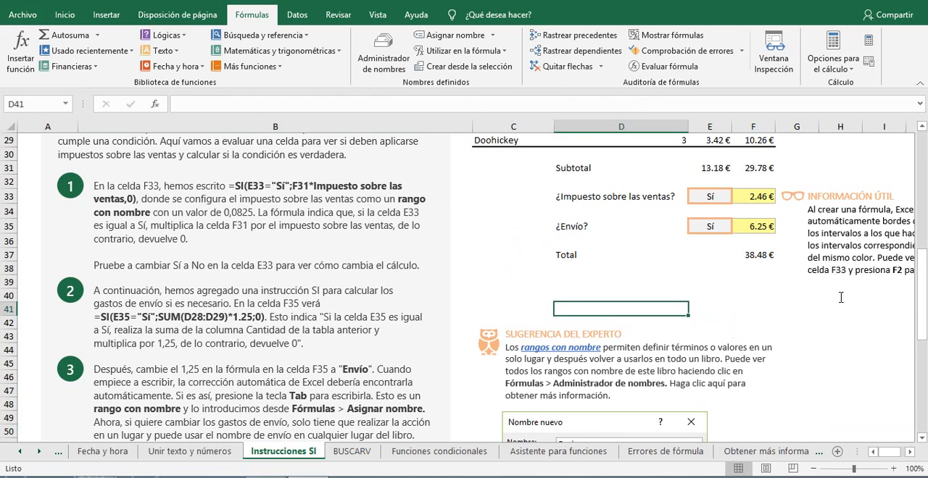
Step: Review the SI instructions, the sales tax and shipping examples and the named range tip on the Instrucciones SI sheet
scroll(811, 308, up, 2)
scroll(808, 310, down, 9)
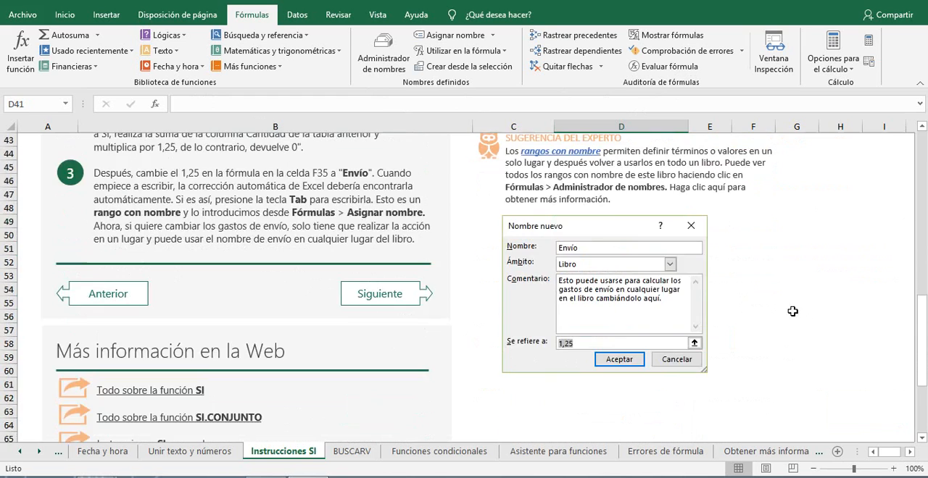
scroll(548, 373, up, 11)
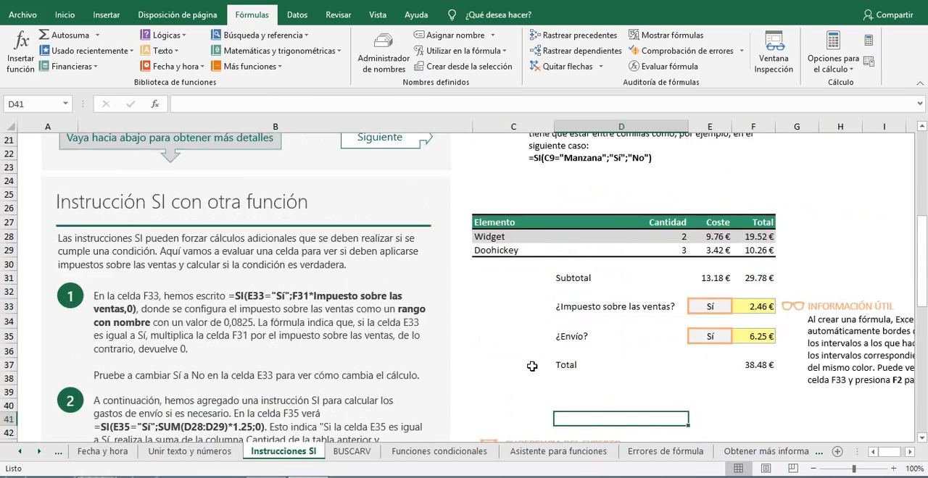
scroll(532, 367, down, 7)
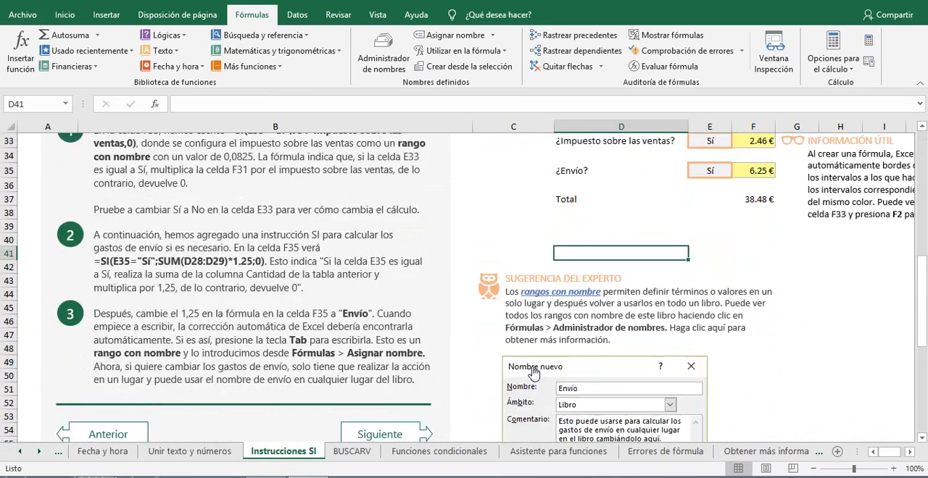
scroll(532, 368, up, 3)
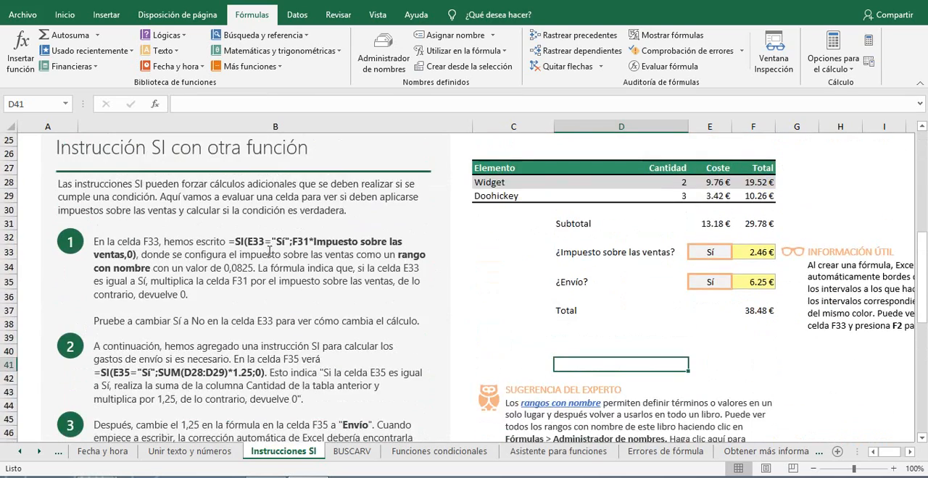
scroll(316, 245, up, 2)
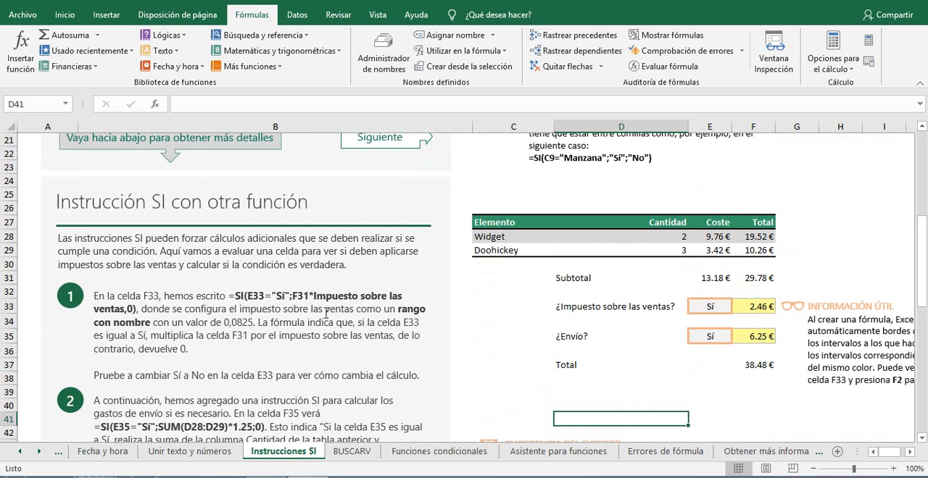
scroll(326, 313, up, 7)
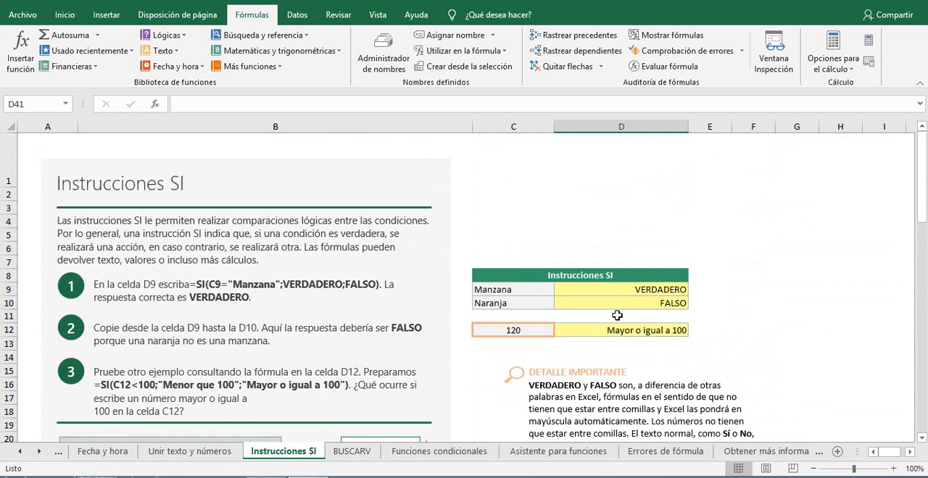
scroll(561, 303, down, 1)
scroll(565, 272, down, 2)
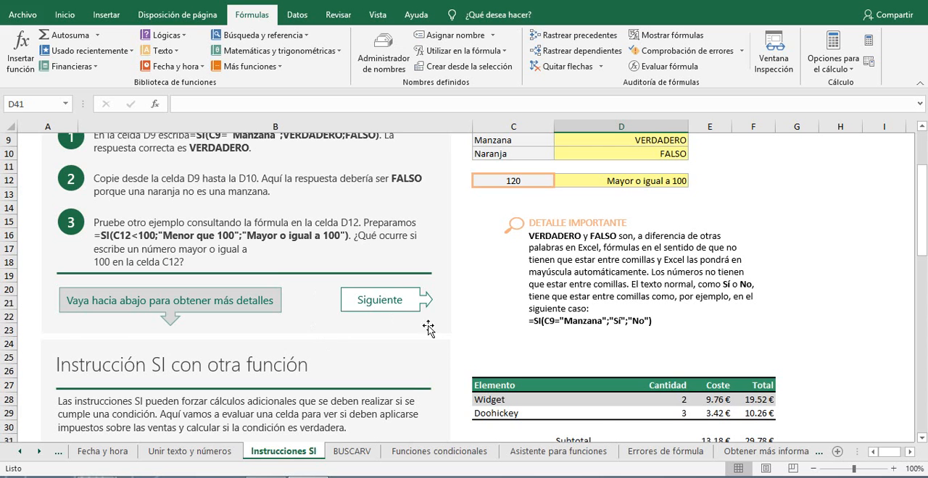
scroll(427, 326, down, 1)
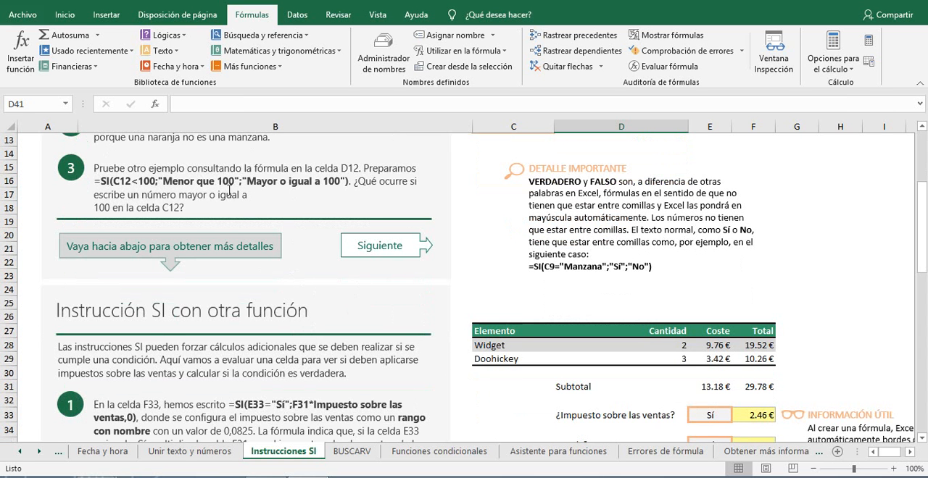
scroll(294, 204, down, 2)
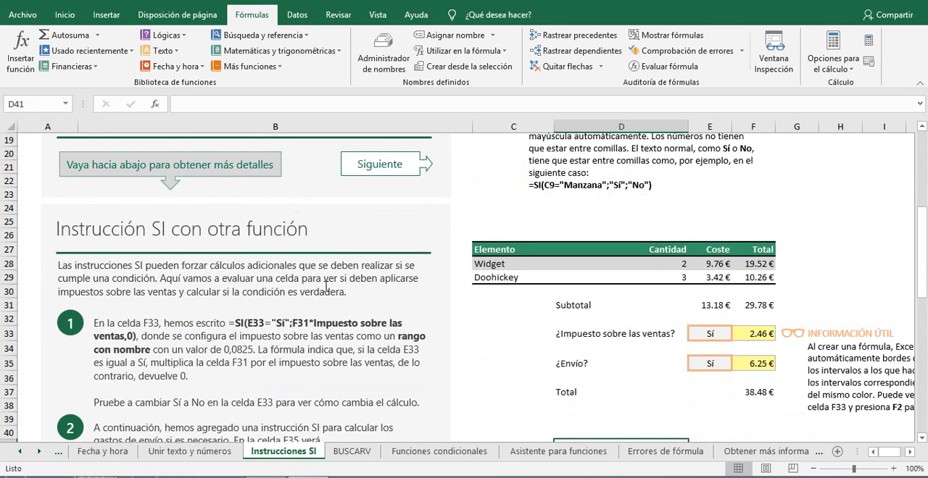
Step: Read through the remaining SI instructions on shipping and the Envío name, down to the Más información en la Web links
scroll(326, 287, down, 1)
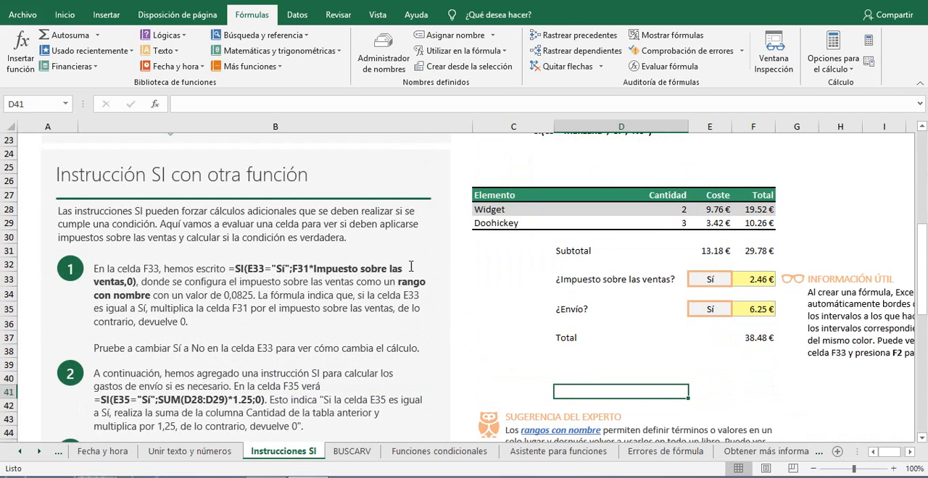
scroll(352, 281, down, 6)
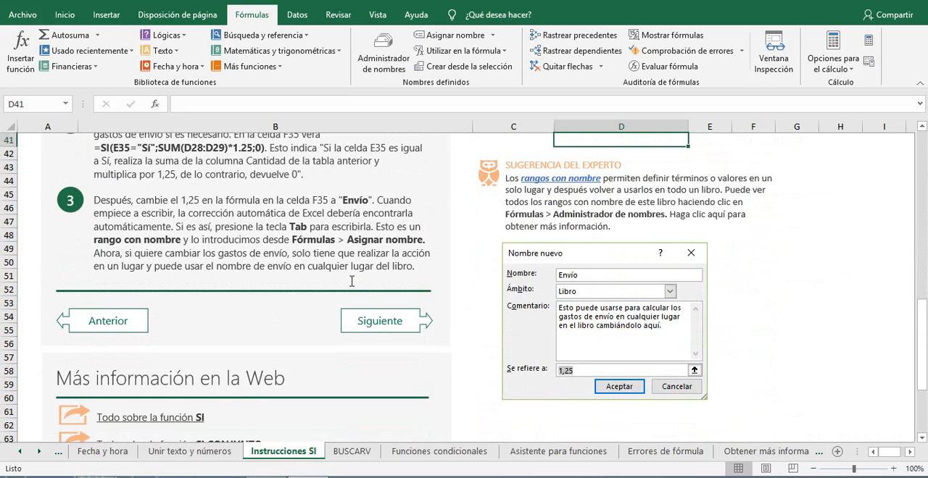
scroll(352, 281, down, 5)
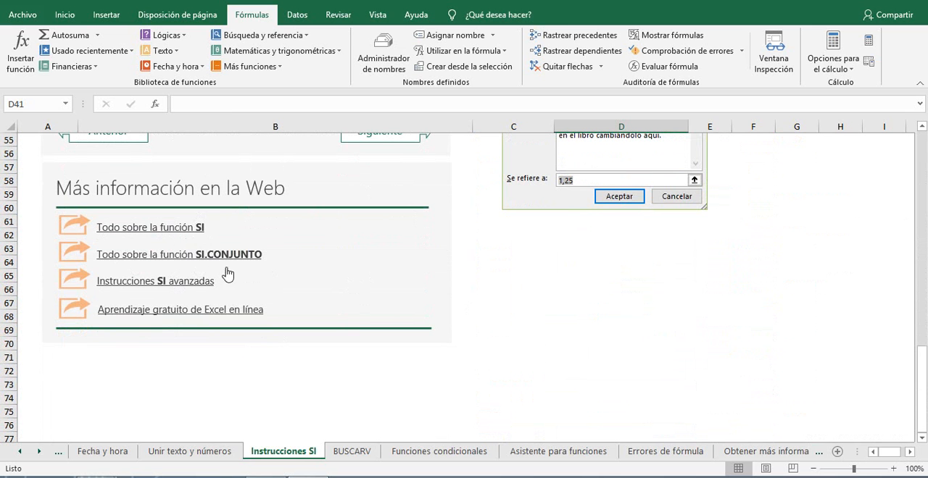
scroll(282, 337, down, 2)
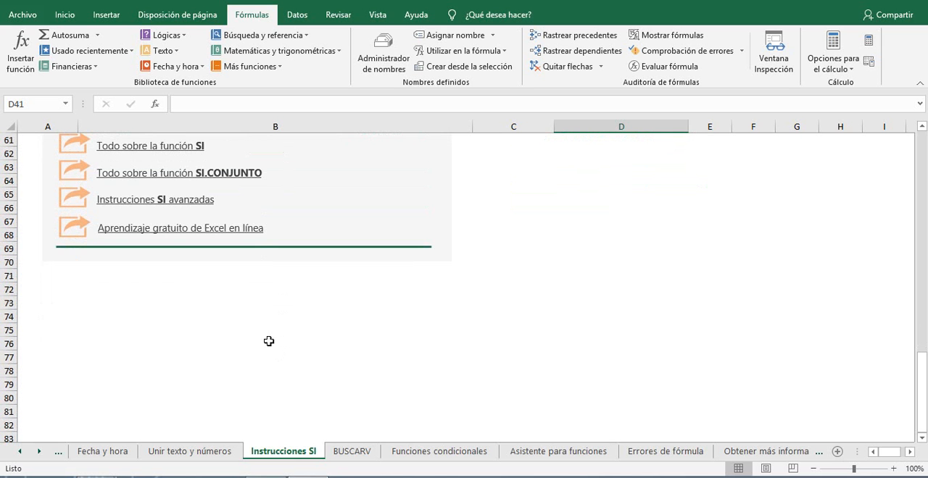
scroll(424, 374, up, 7)
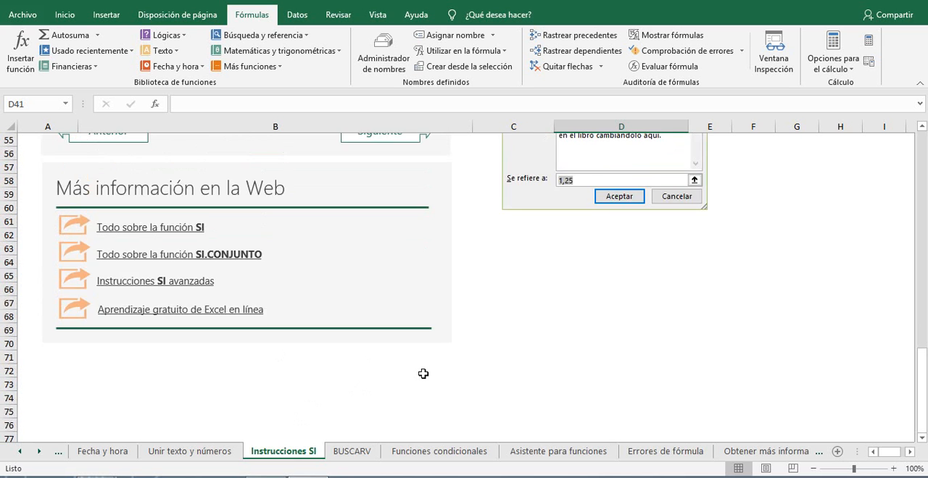
scroll(425, 374, up, 1)
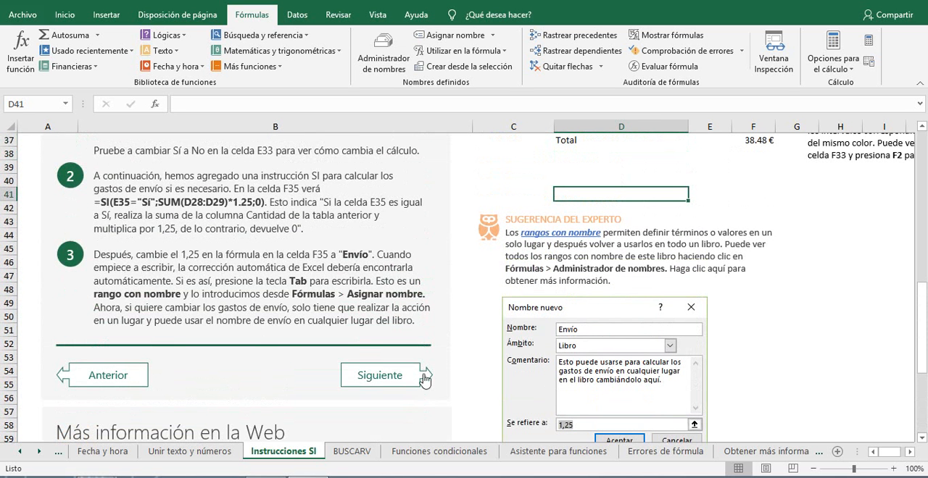